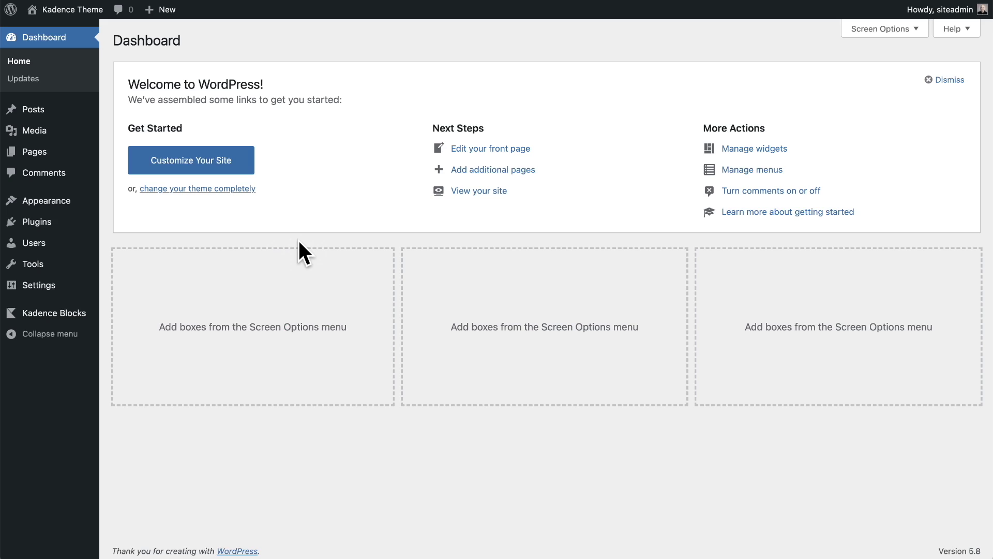
Enable the Conditional Headers addon in the Kadence theme settings.
mouse_move(47, 203)
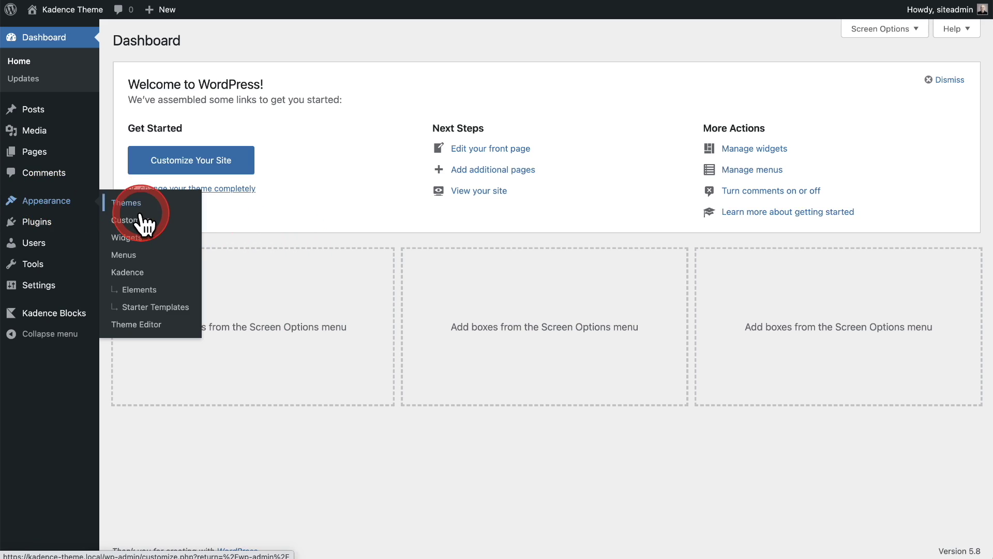
left_click(145, 272)
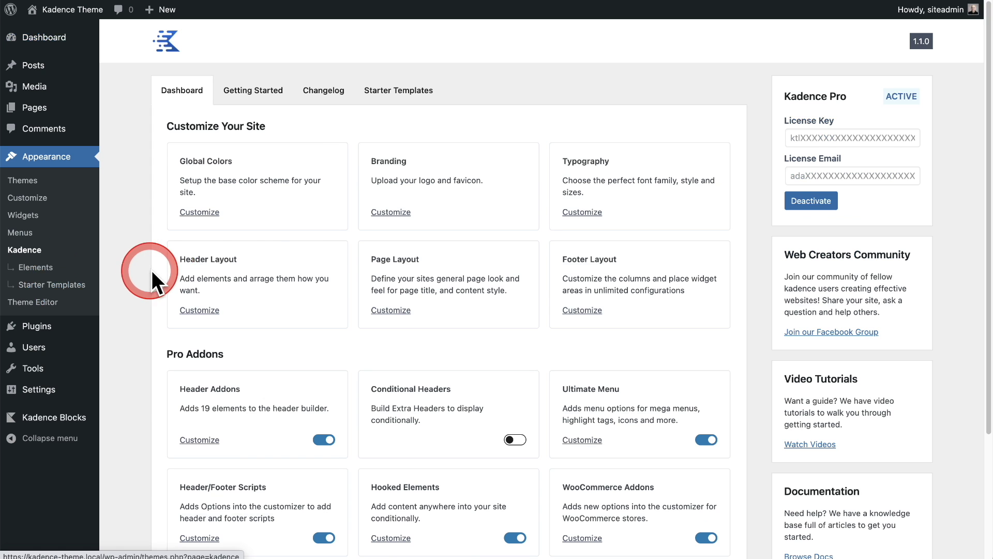
scroll(410, 246, "down", 3)
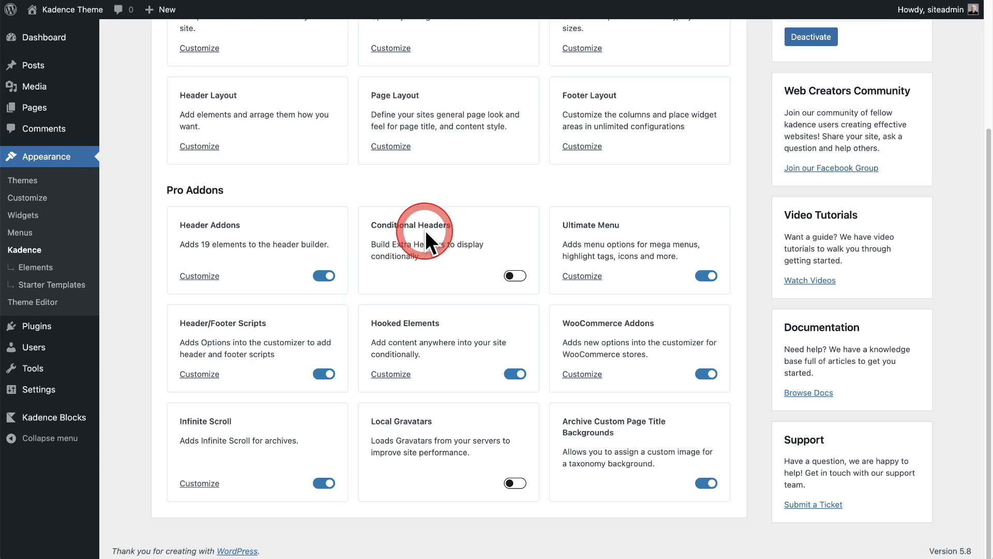
left_click(512, 276)
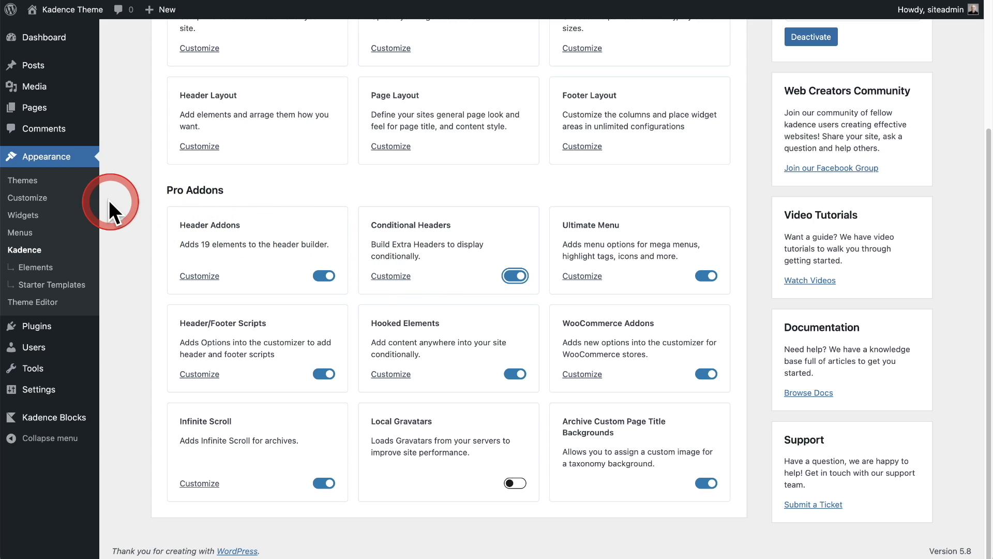
Open the Conditional Header settings within the header section of the site customizer.
left_click(43, 199)
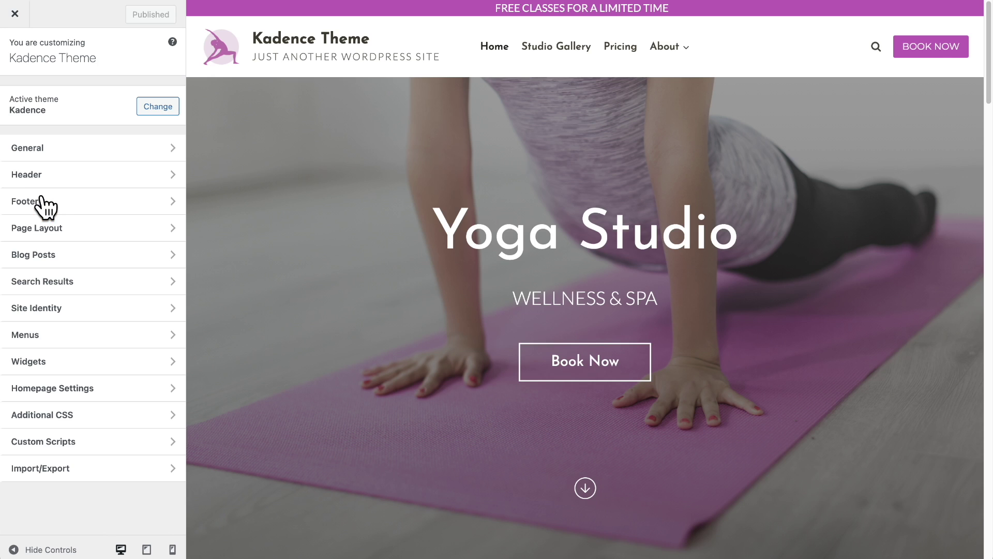
left_click(43, 179)
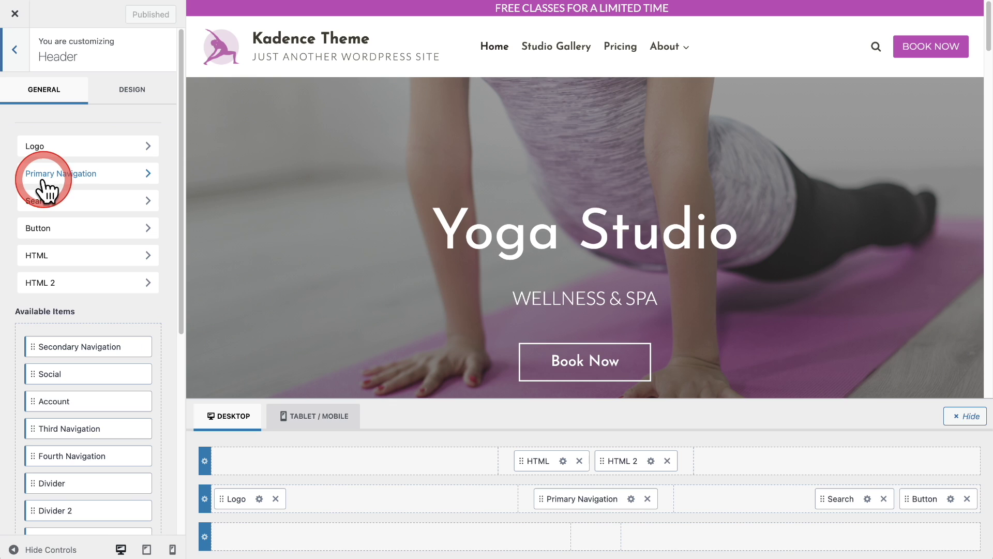
scroll(44, 183, "down", 5)
scroll(45, 183, "down", 3)
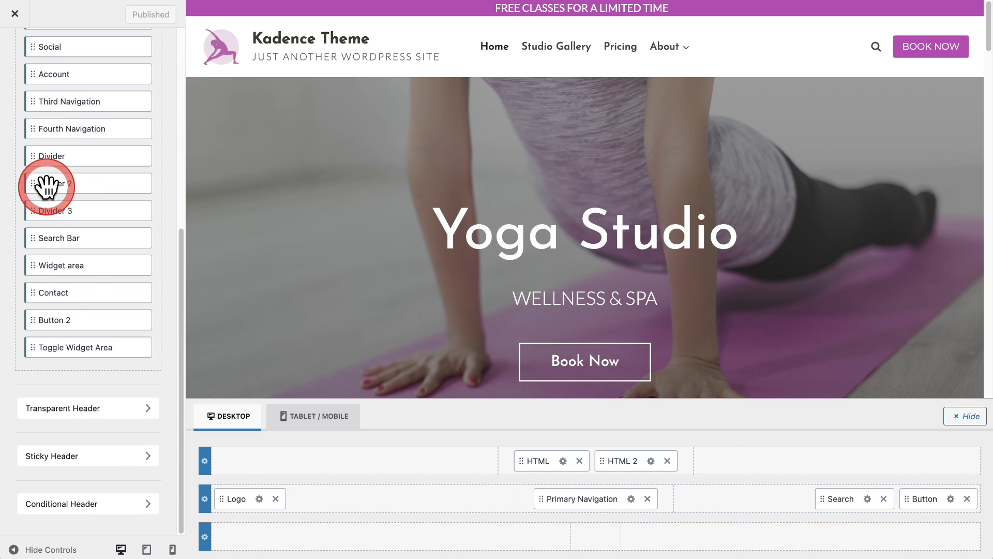
left_click(61, 509)
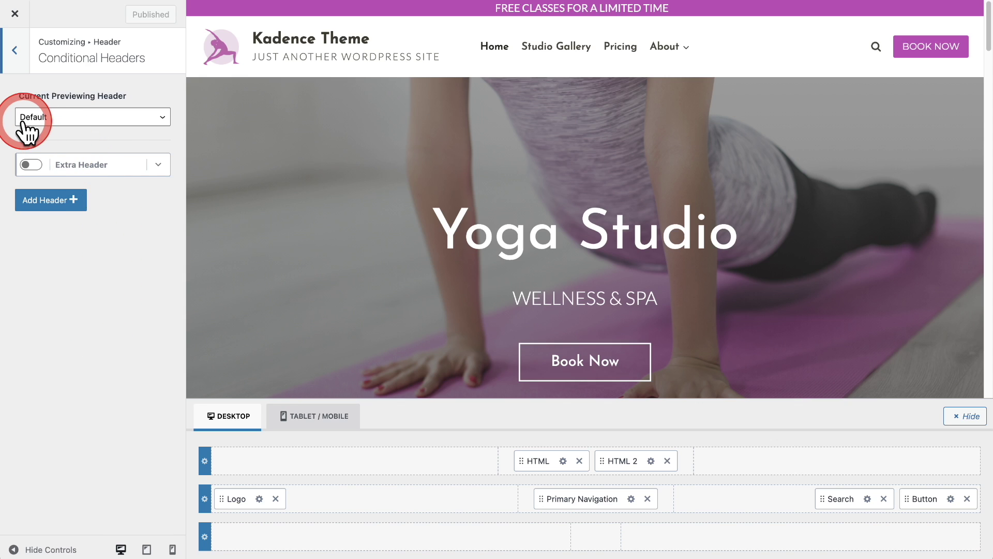
left_click(162, 125)
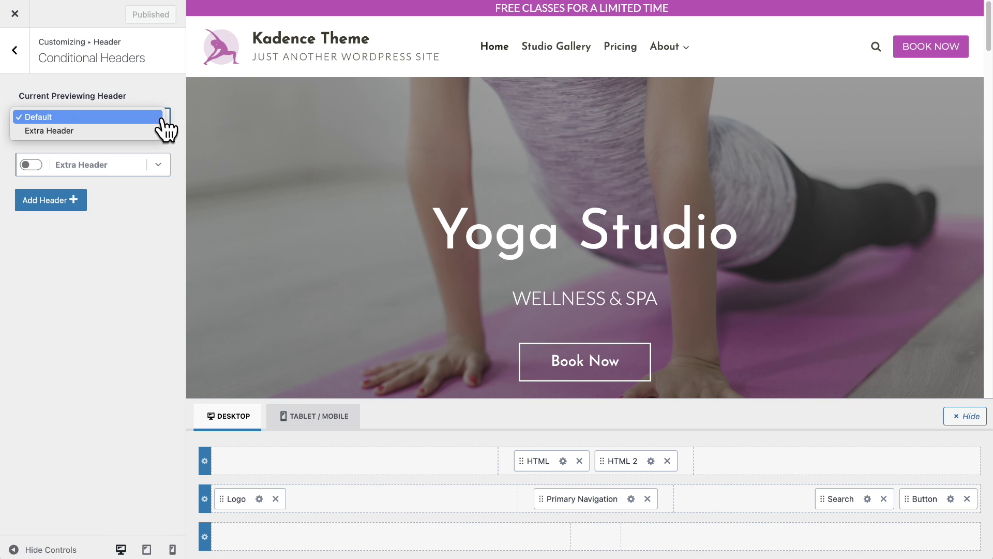
left_click(138, 215)
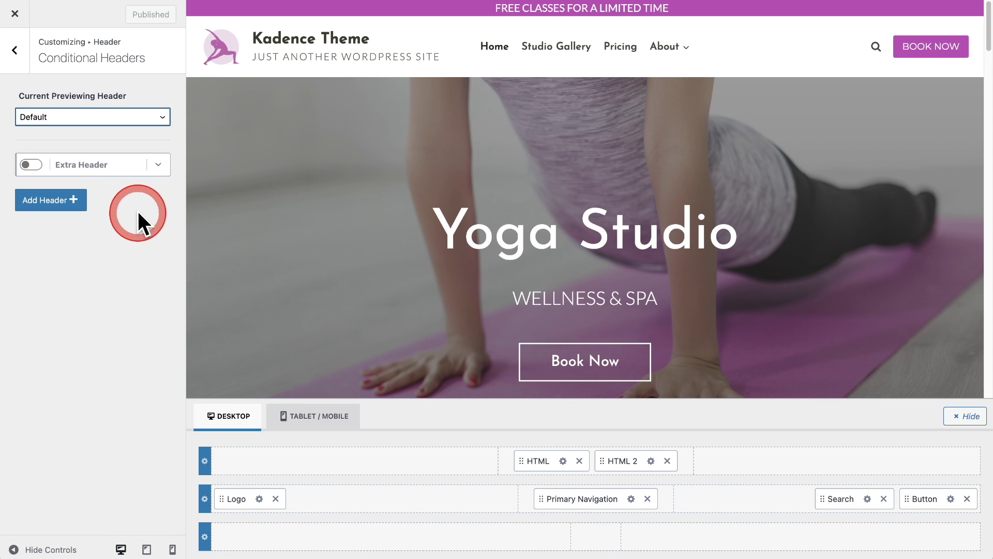
left_click(122, 168)
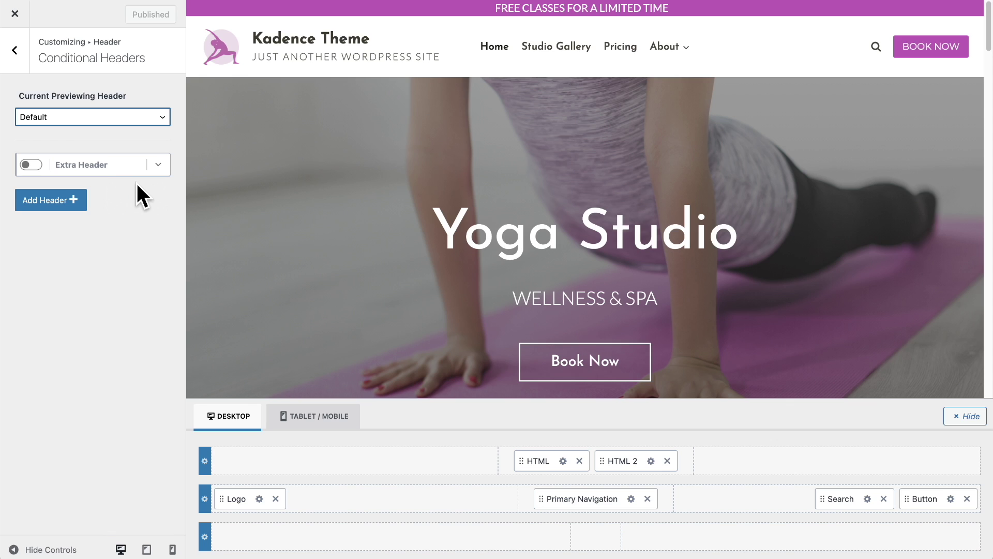
Add a new conditional header as a copy of the default header.
left_click(52, 207)
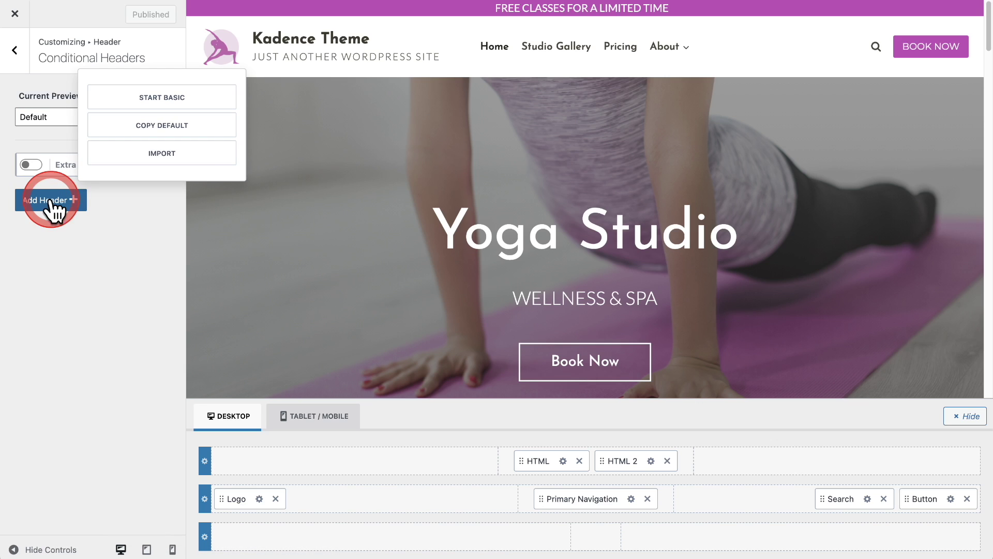
left_click(207, 103)
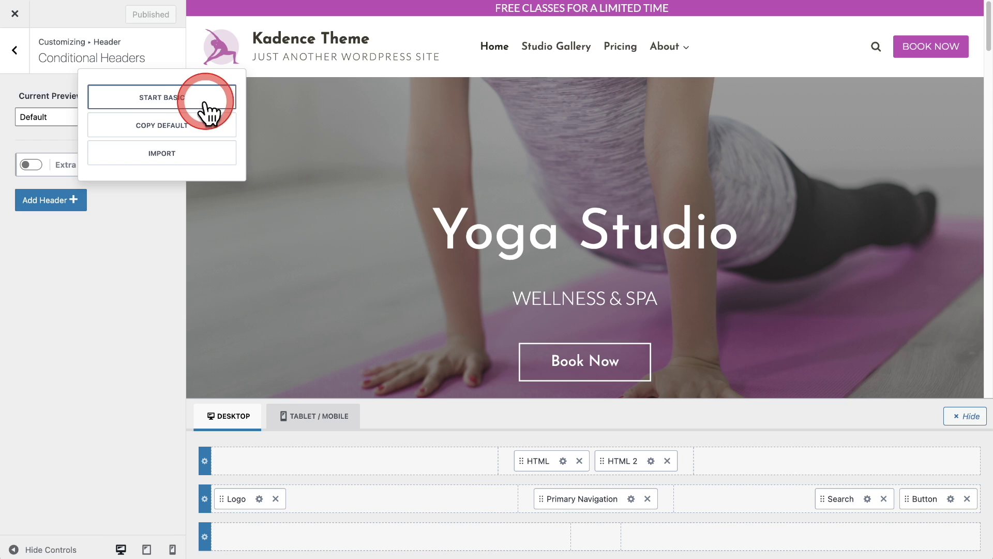
left_click(211, 127)
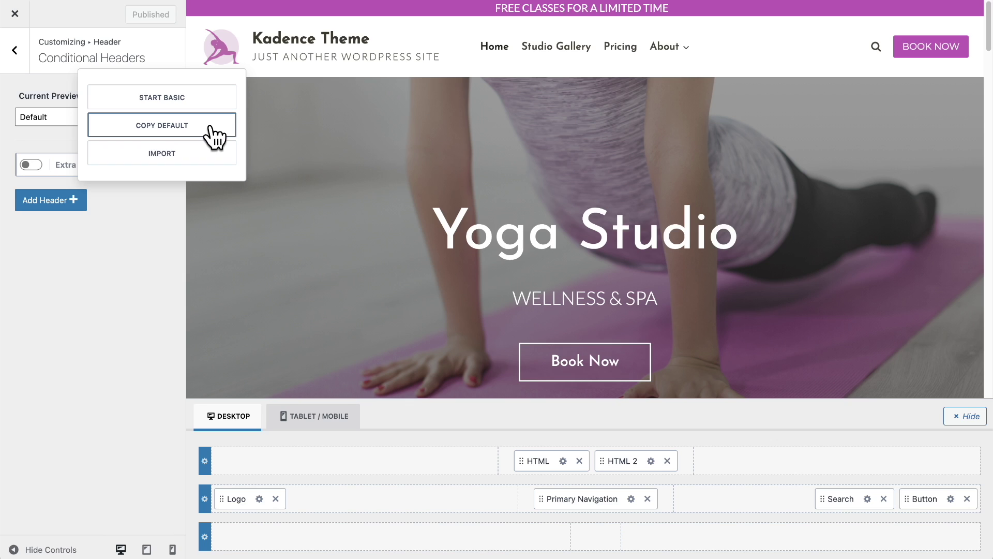
left_click(476, 22)
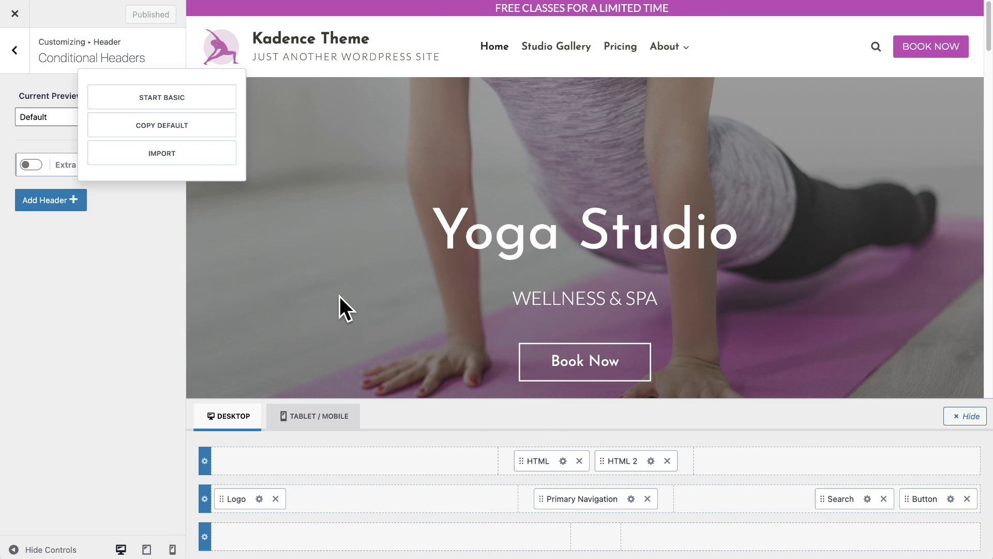
left_click(160, 156)
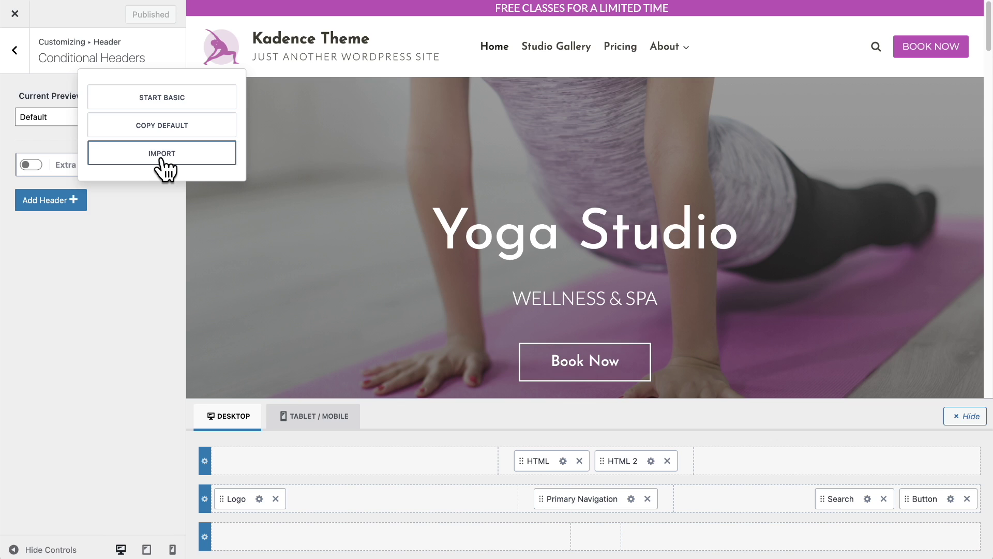
left_click(161, 161)
left_click(158, 130)
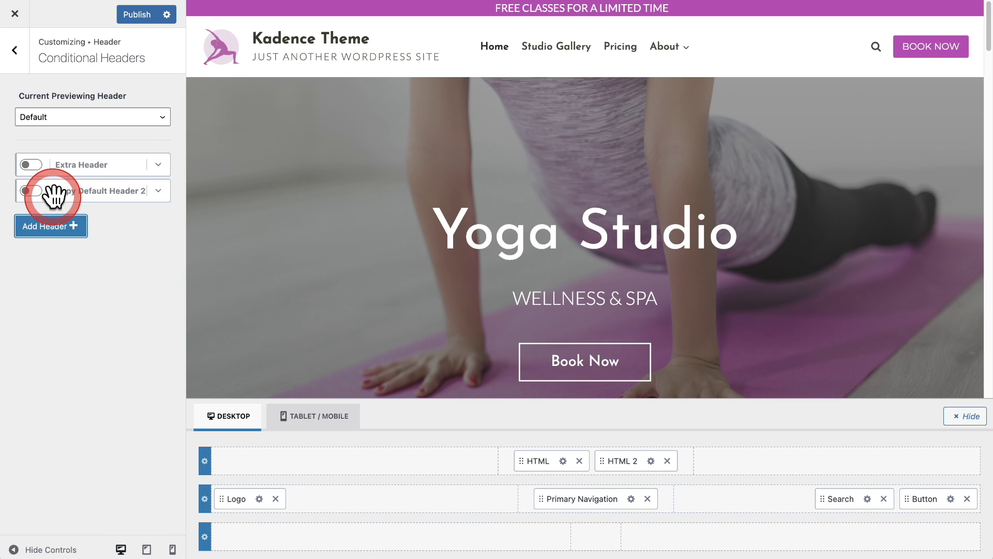
Rename the copied header with the label "Pricing Header".
left_click(159, 191)
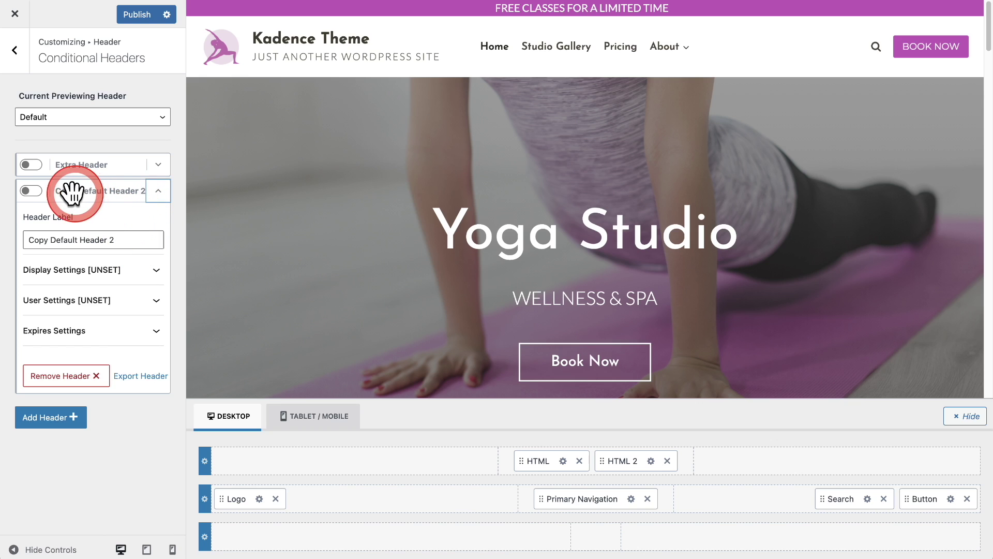
triple_click(127, 237)
type("Pricing Header")
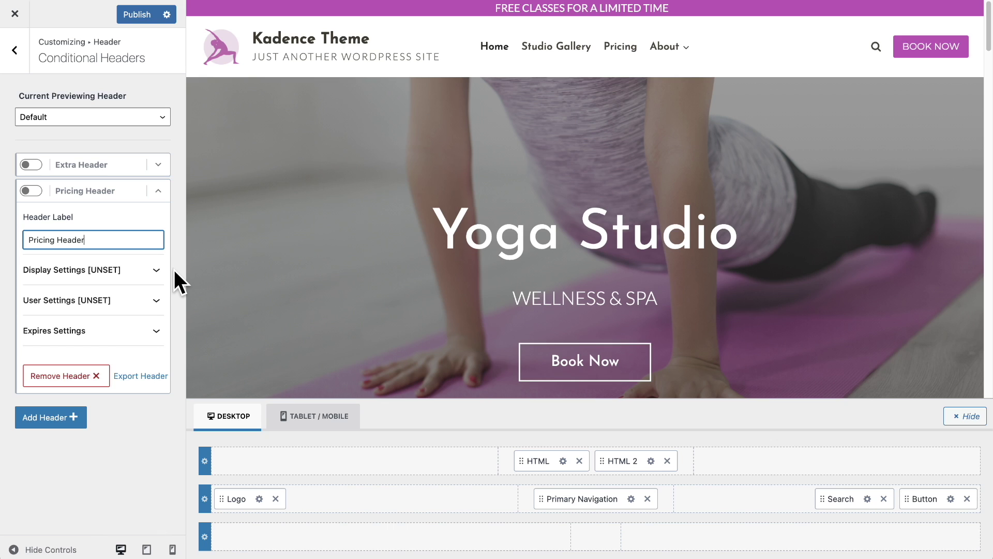
Set the Pricing Header's display rule to show on Single Pages.
left_click(155, 269)
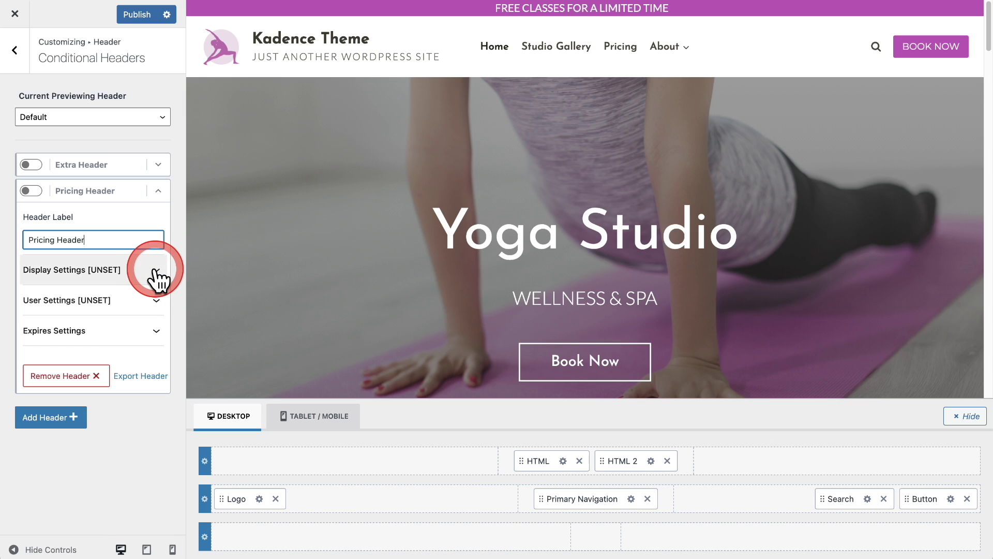
scroll(150, 270, "down", 3)
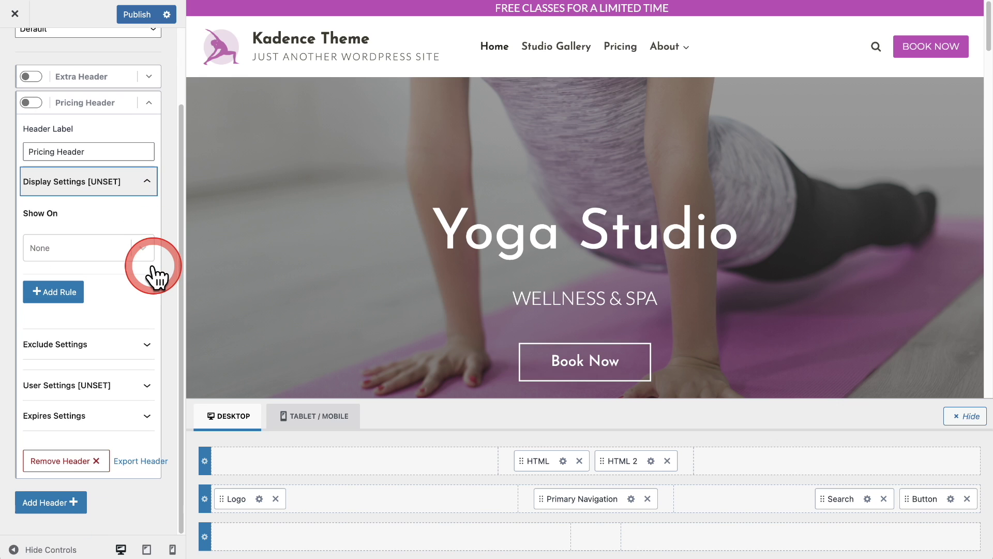
left_click(145, 245)
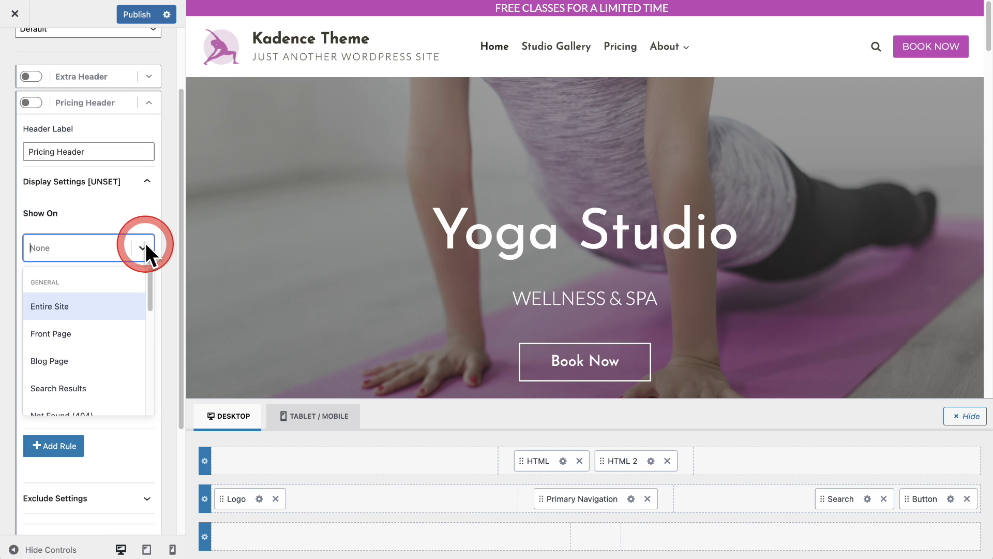
scroll(126, 324, "down", 5)
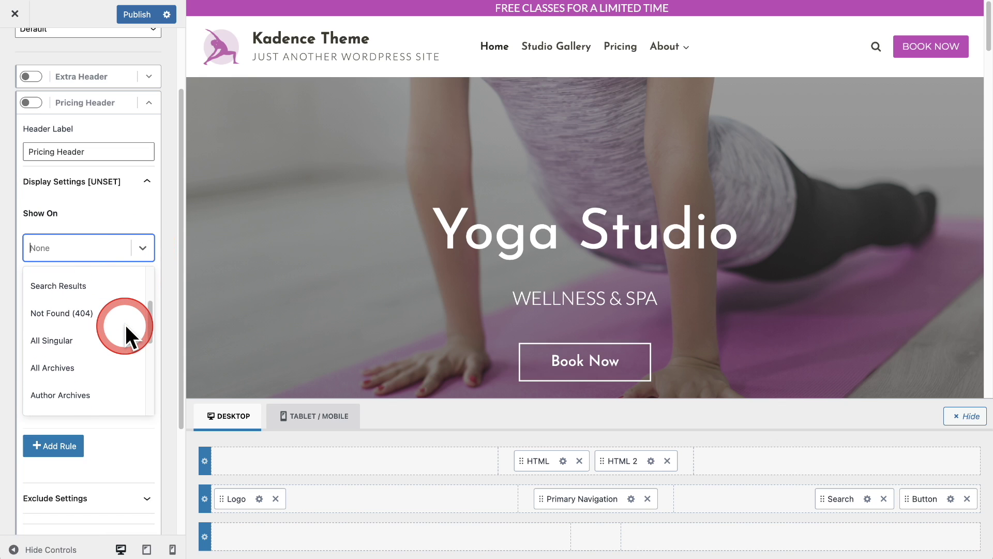
scroll(126, 323, "down", 5)
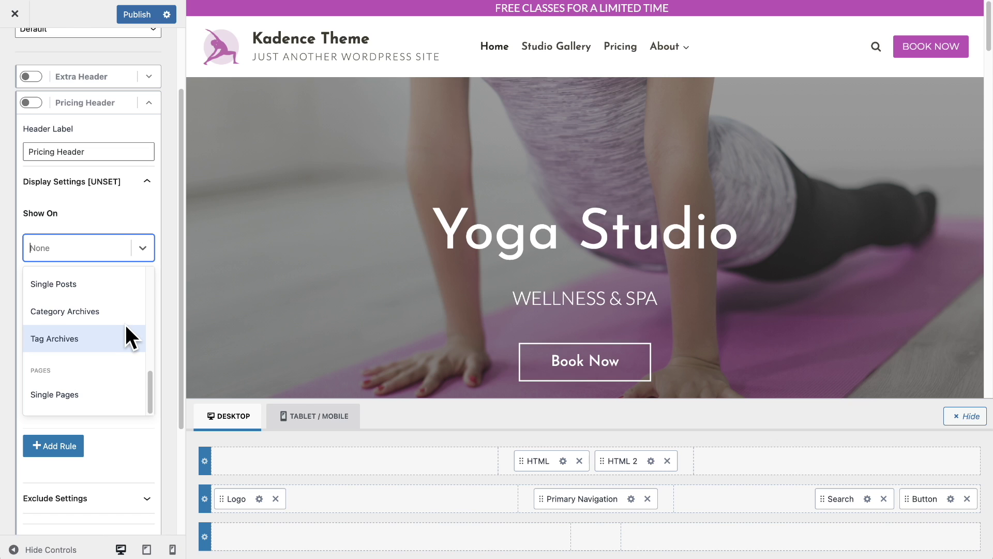
left_click(74, 394)
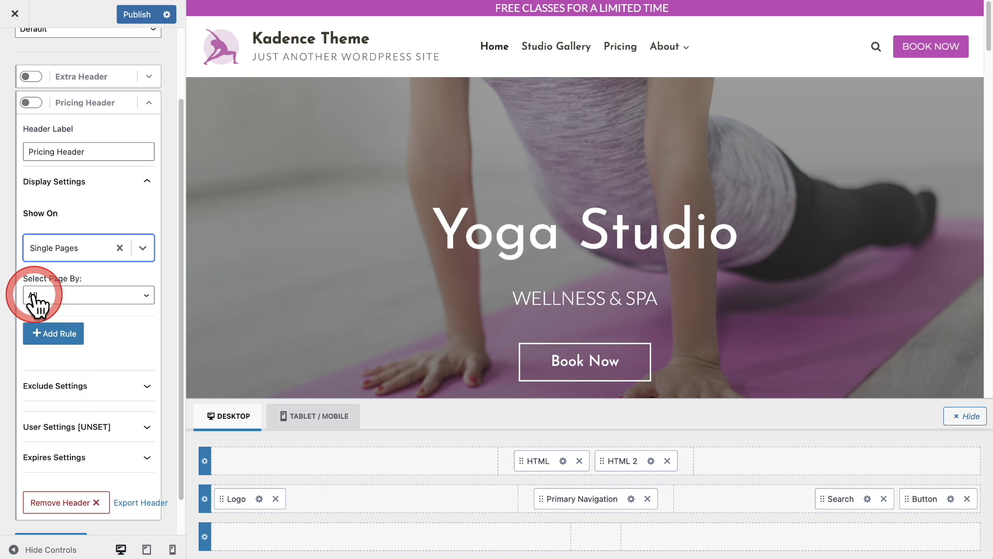
Limit the display rule to individually selected pages and choose the Yoga Pricing page.
left_click(108, 295)
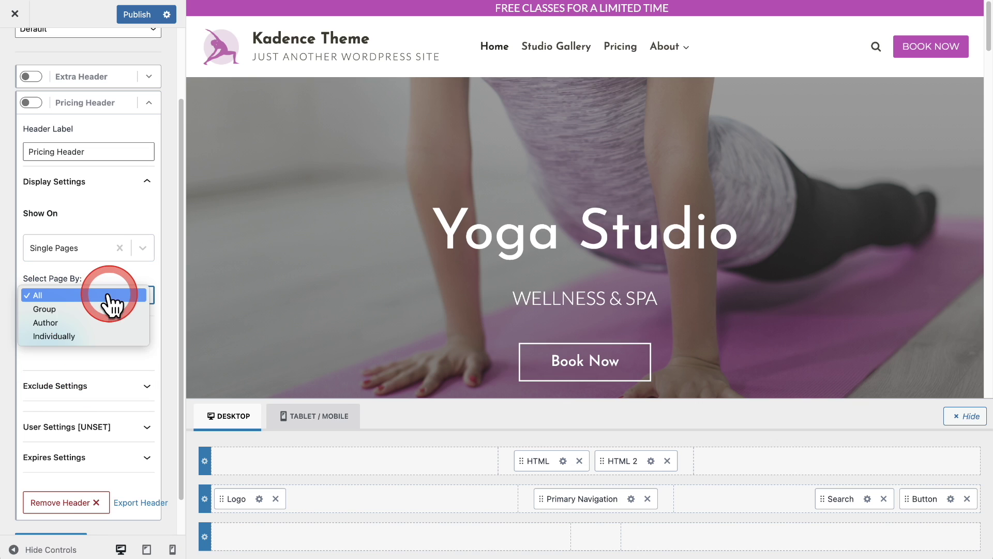
left_click(106, 337)
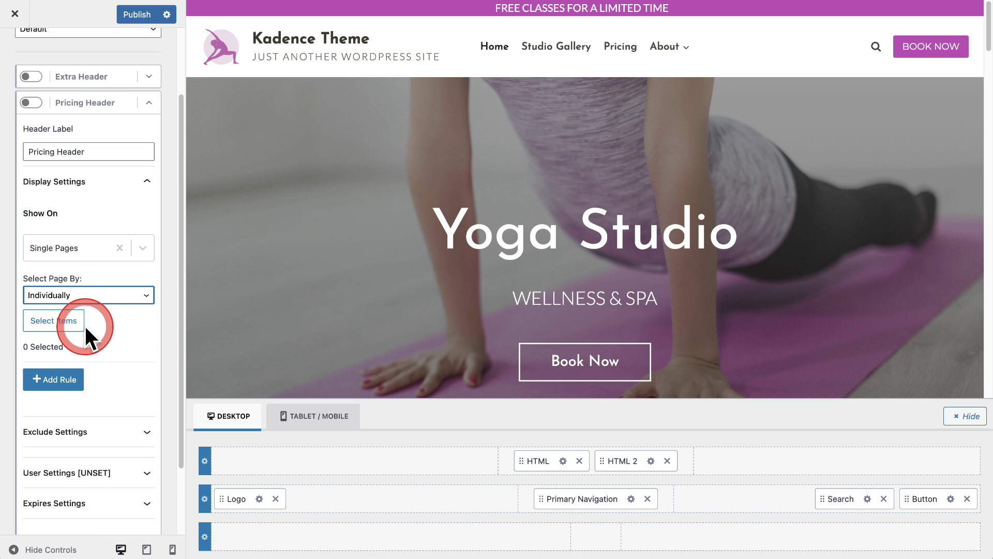
left_click(58, 325)
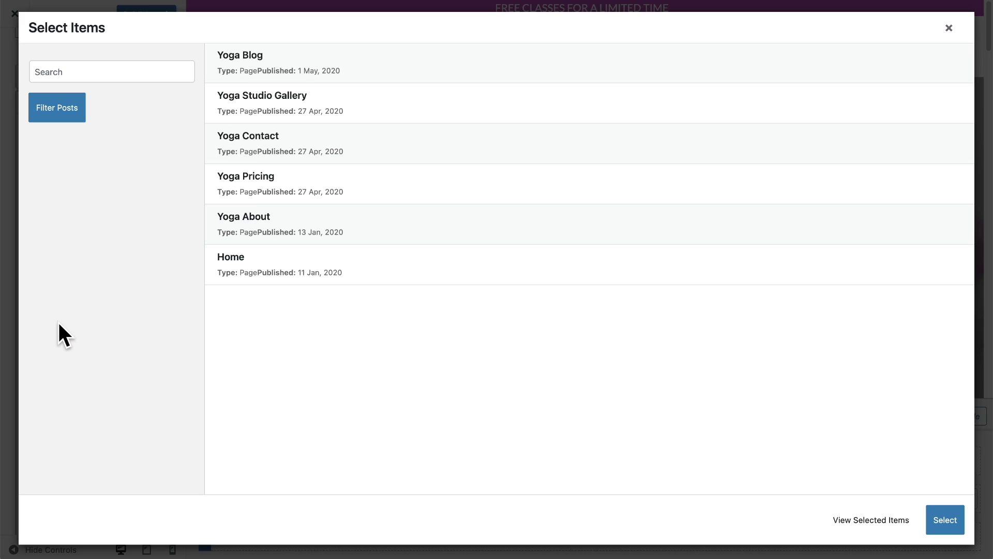
left_click(310, 197)
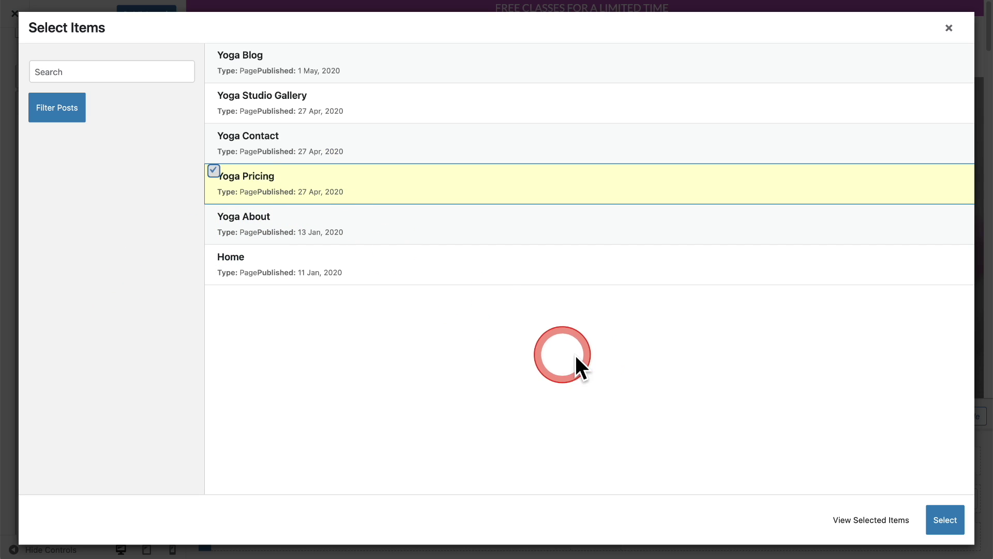
left_click(950, 526)
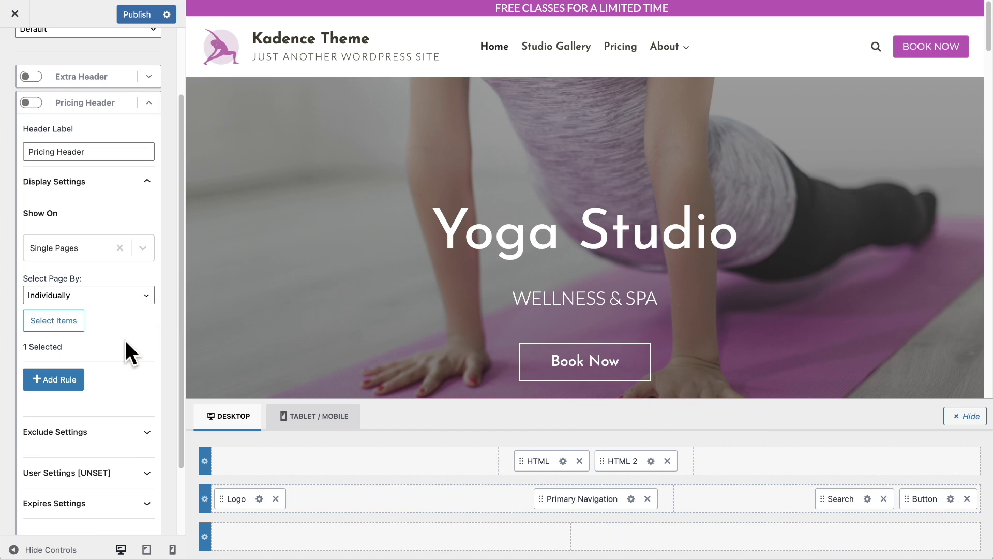
In the Pricing Header's user settings, set the visibility rule to All Users.
scroll(125, 339, "down", 3)
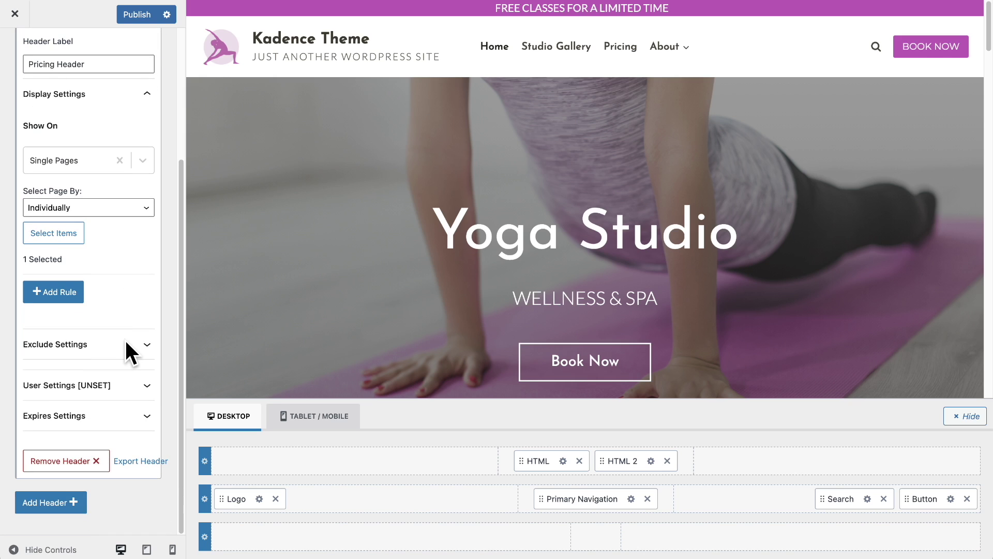
left_click(107, 394)
scroll(82, 362, "down", 3)
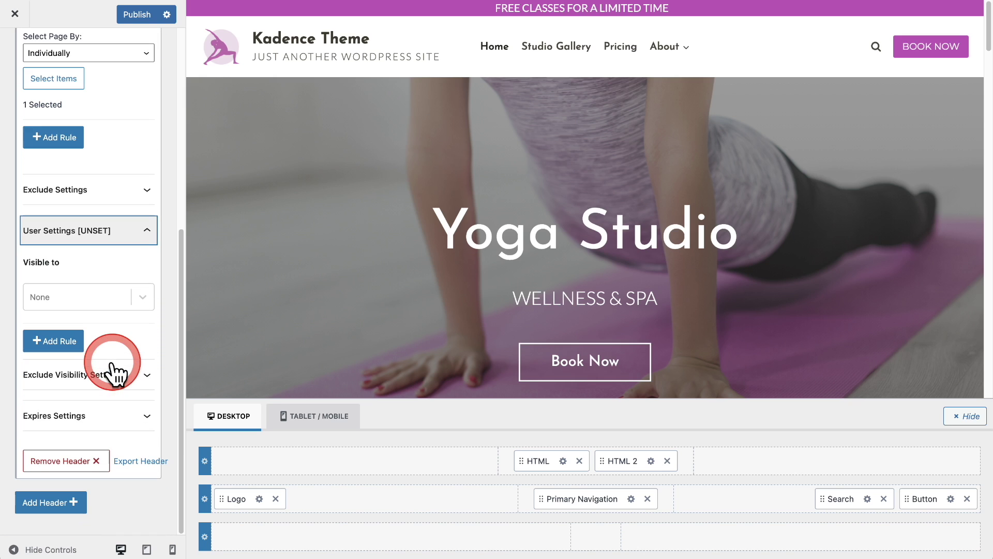
left_click(142, 297)
left_click(102, 352)
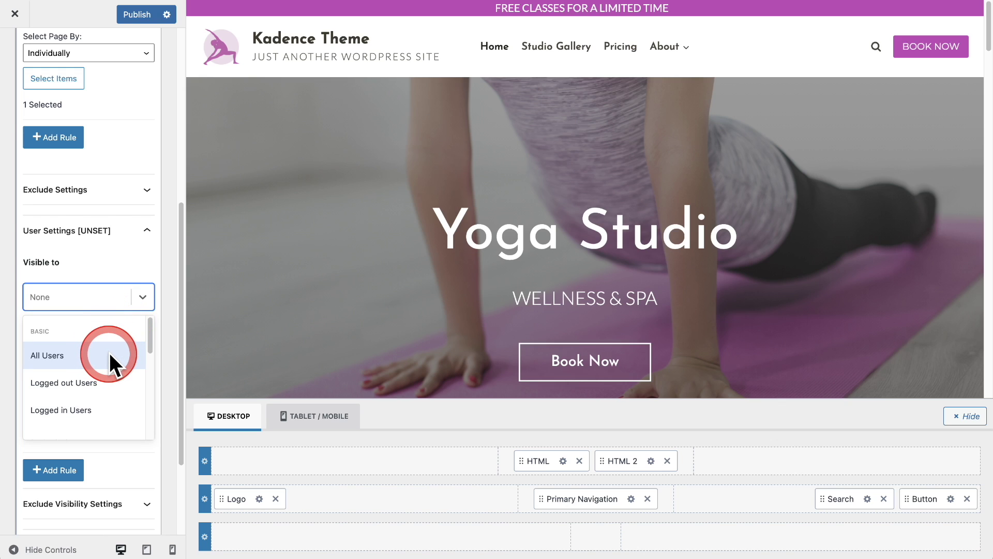
scroll(110, 352, "down", 2)
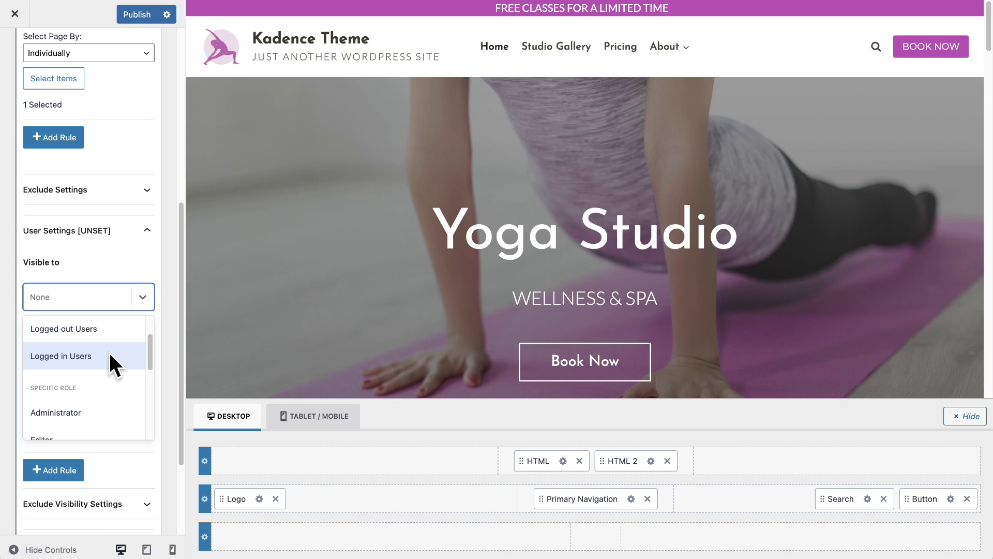
scroll(110, 352, "down", 6)
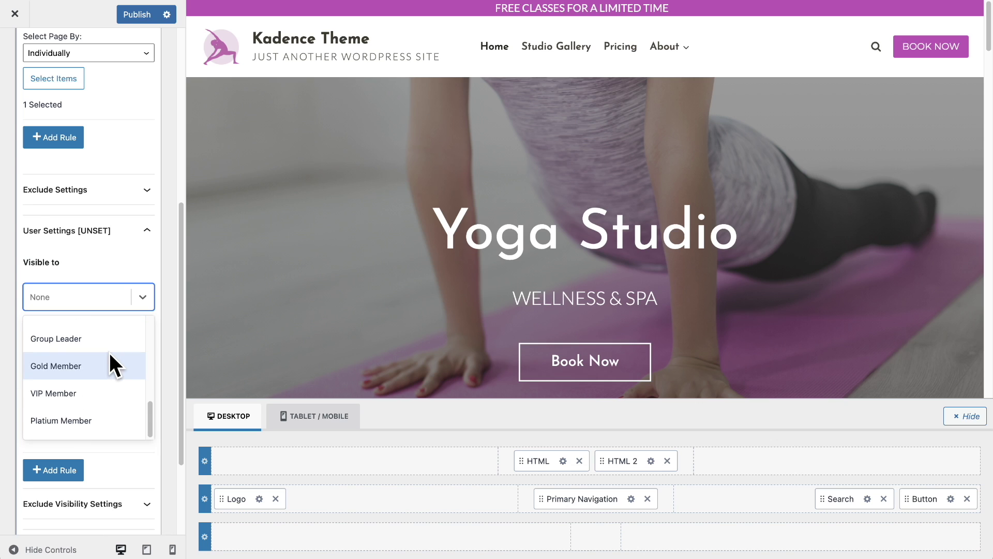
scroll(110, 352, "up", 8)
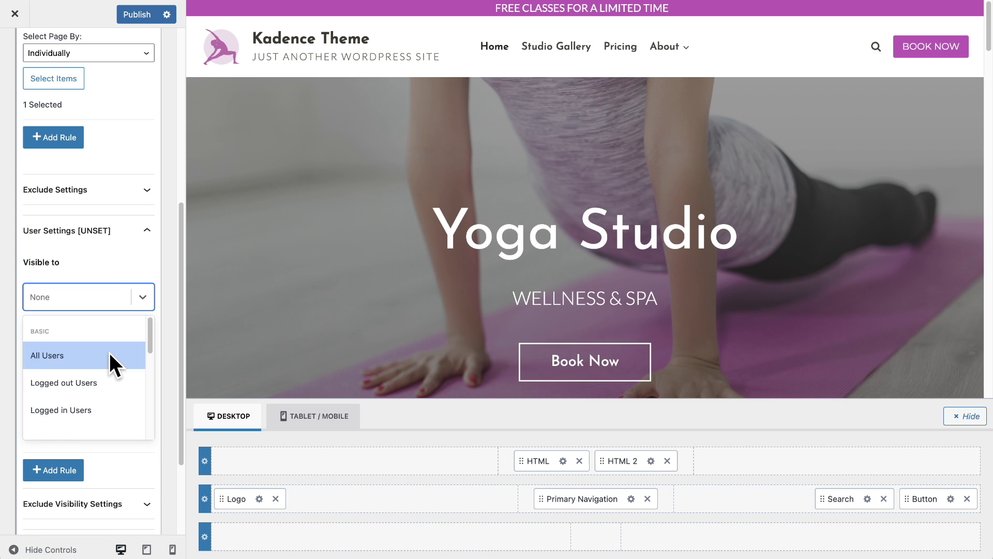
left_click(110, 353)
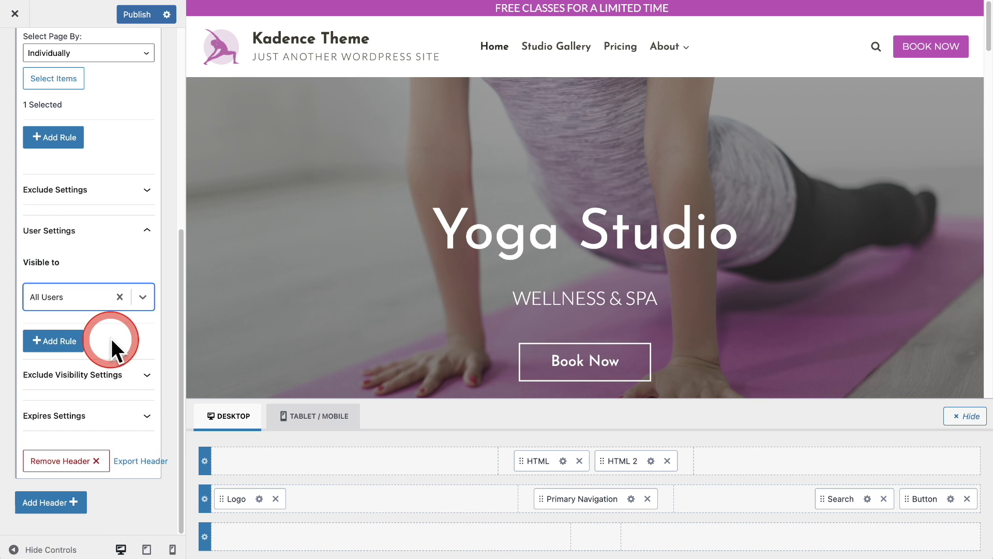
Examine the Pricing Header's expiry and exclude visibility options, then collapse its settings.
left_click(143, 414)
scroll(142, 411, "down", 1)
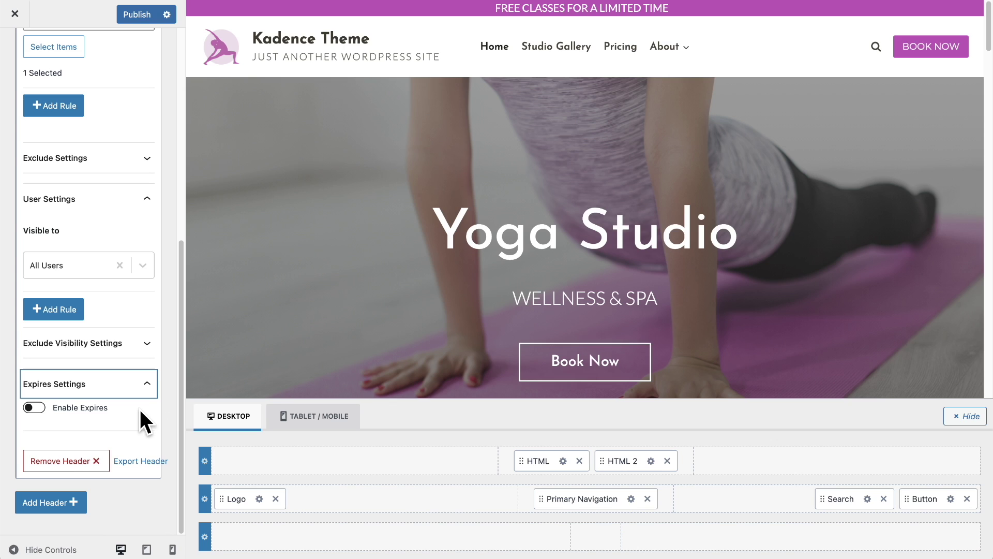
left_click(120, 344)
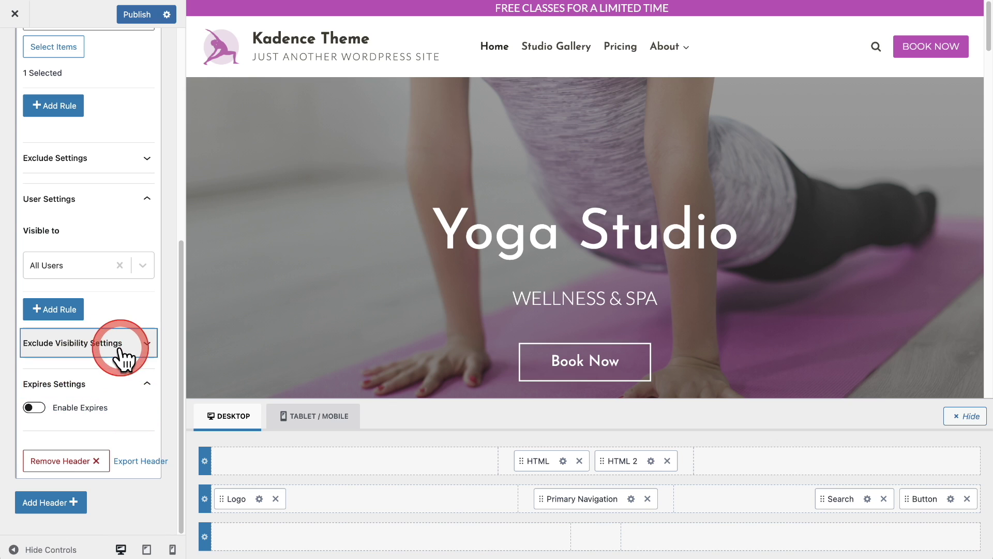
scroll(122, 346, "down", 3)
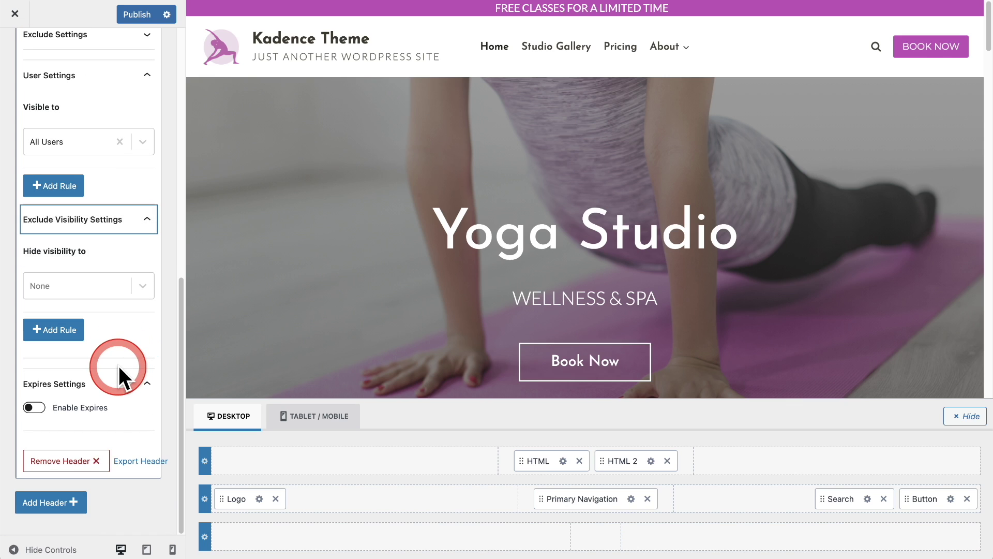
scroll(119, 366, "up", 8)
scroll(130, 254, "up", 4)
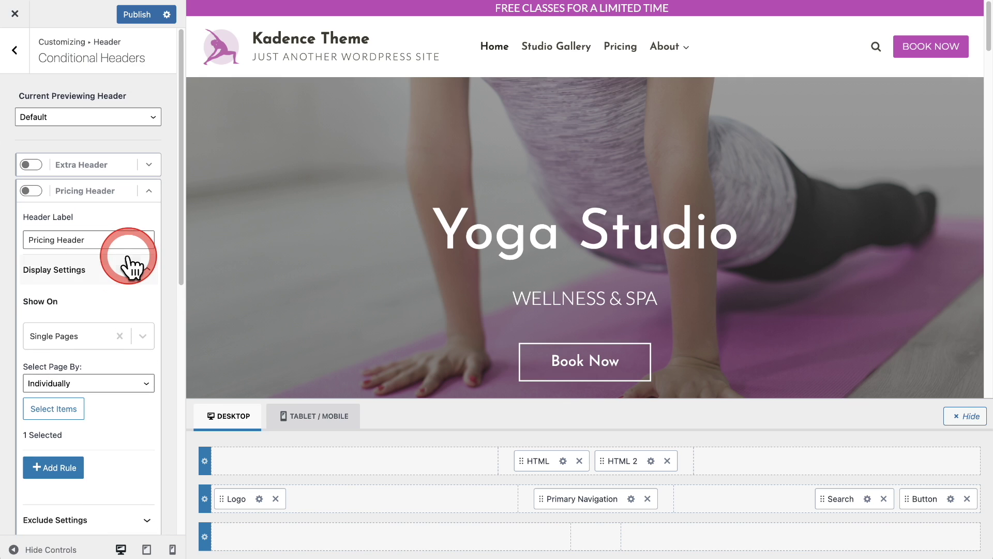
left_click(150, 191)
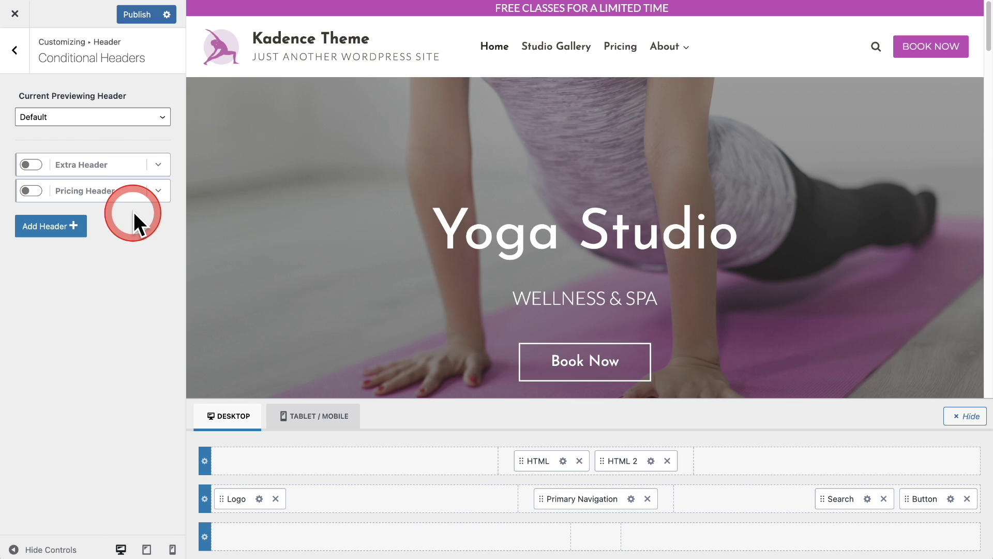
left_click(117, 198)
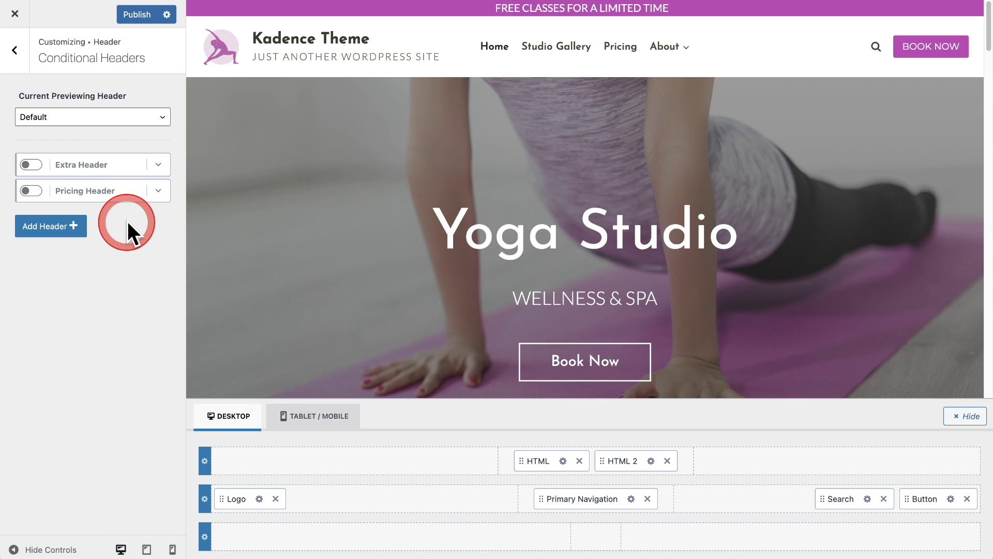
Switch the currently previewed header to Pricing Header, saving the settings and entering preview mode.
left_click(134, 125)
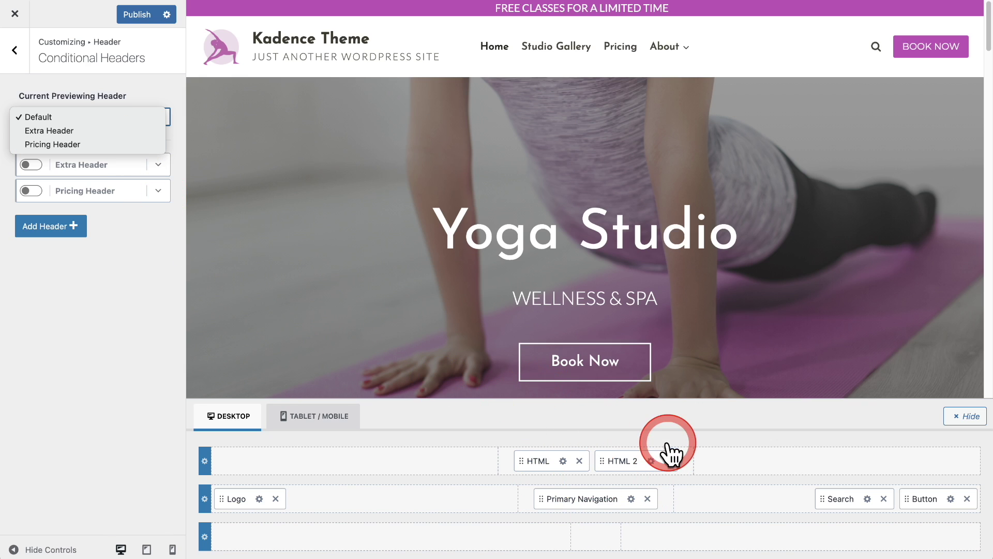
left_click(95, 145)
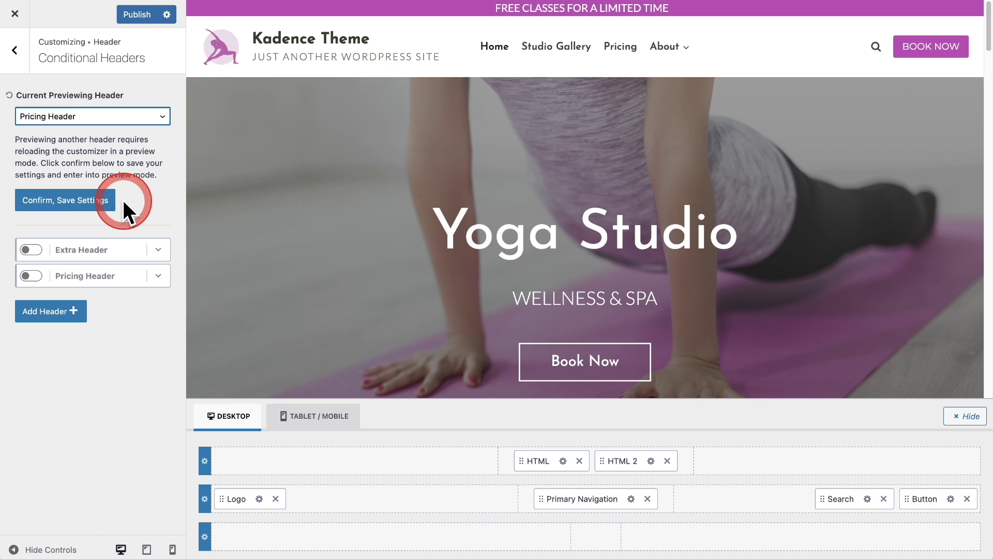
left_click(49, 206)
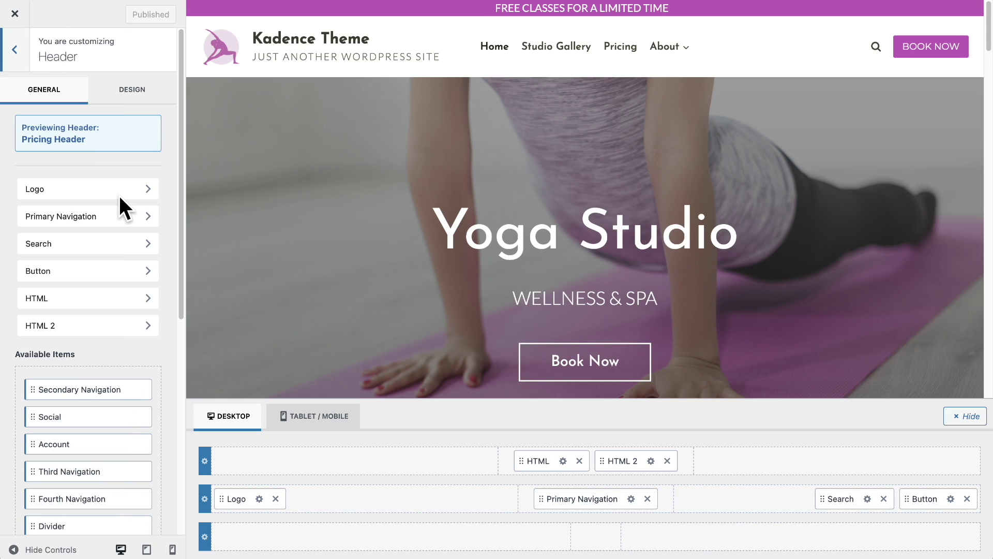
left_click(45, 169)
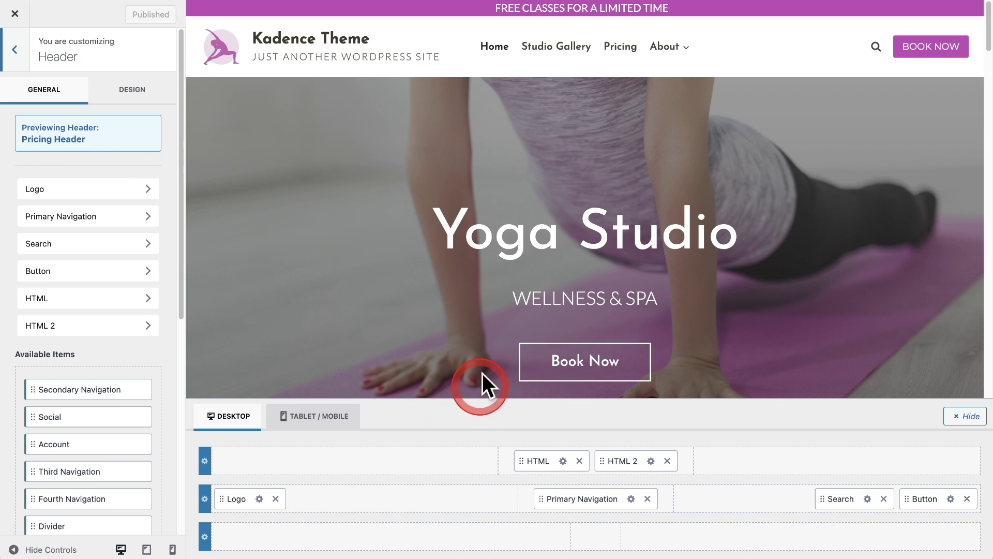
Preview the Pricing page and remove the Primary Navigation and Search elements from the header's main row.
left_click(620, 48)
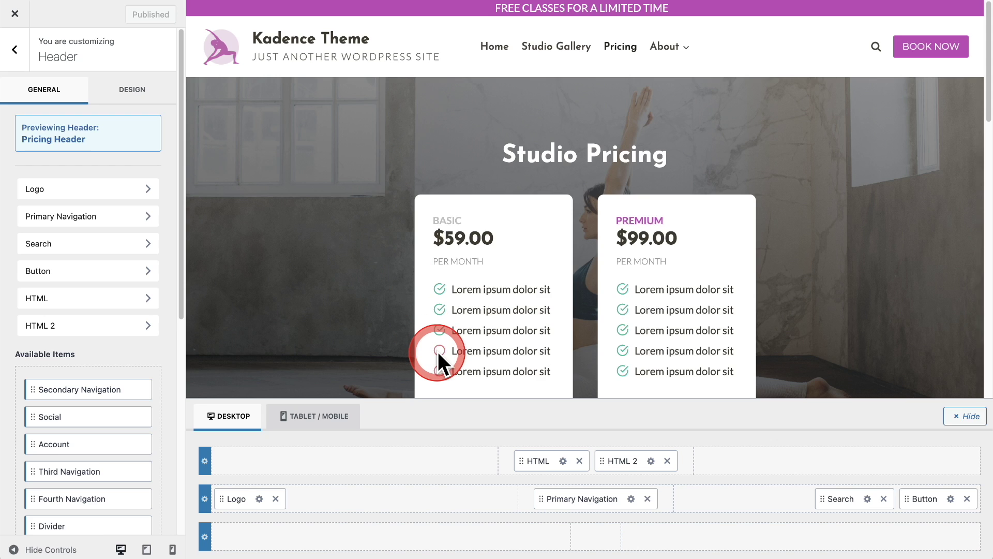
left_click(579, 461)
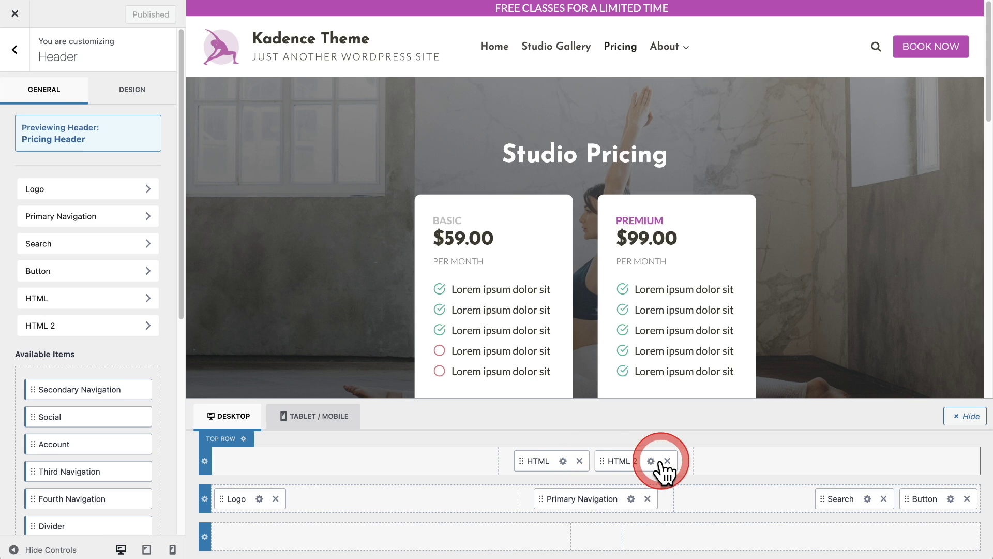
left_click(646, 498)
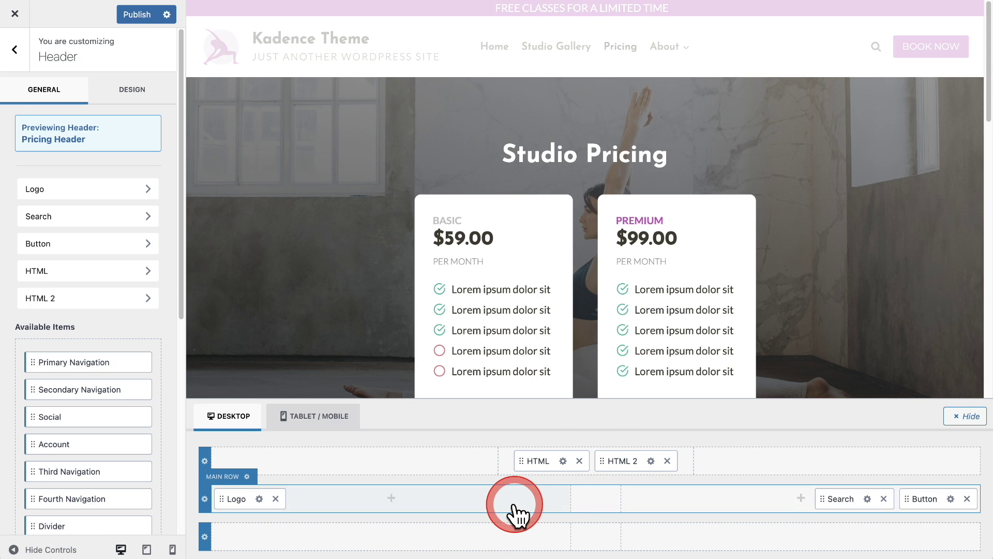
left_click(885, 498)
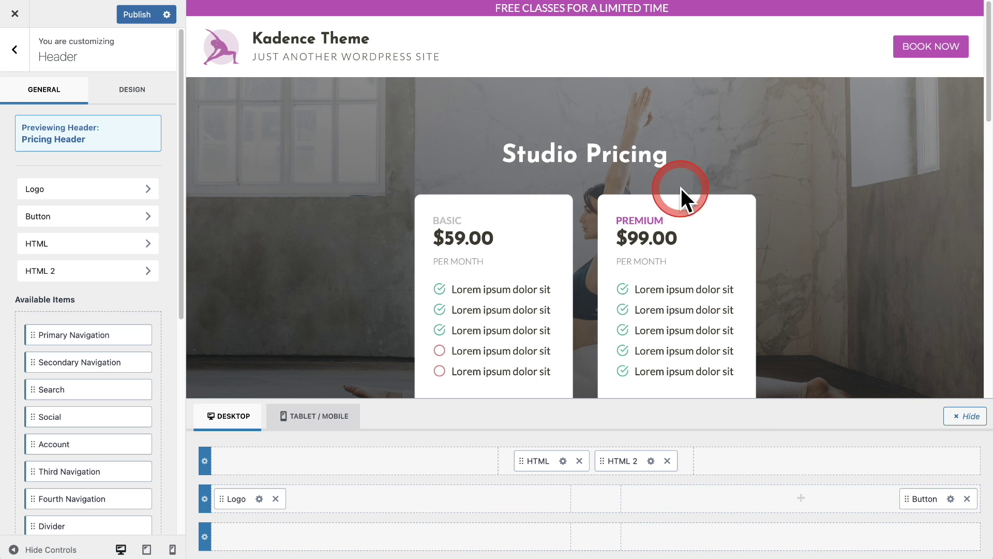
Remove the HTML 2 and HTML elements from the header's top row and publish the changes.
left_click(667, 461)
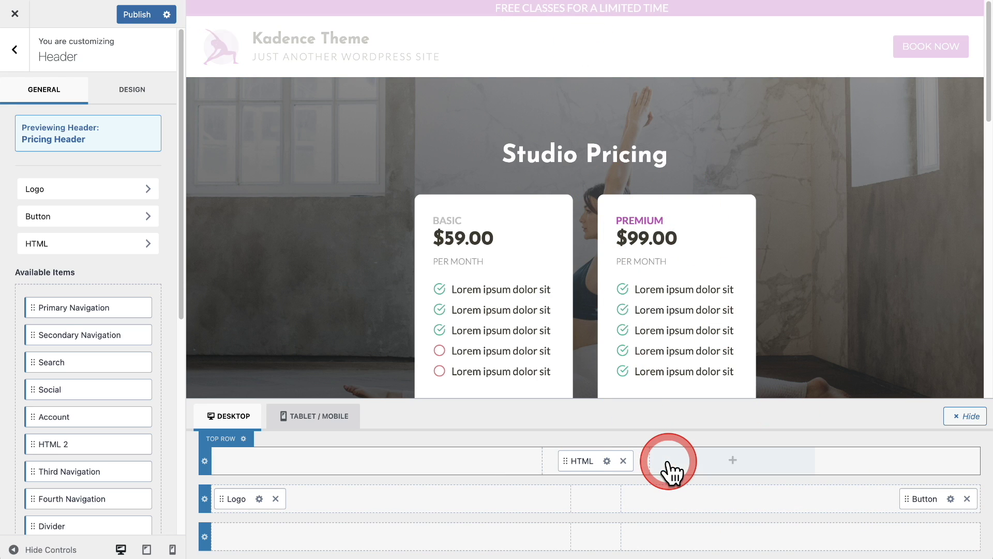
left_click(624, 461)
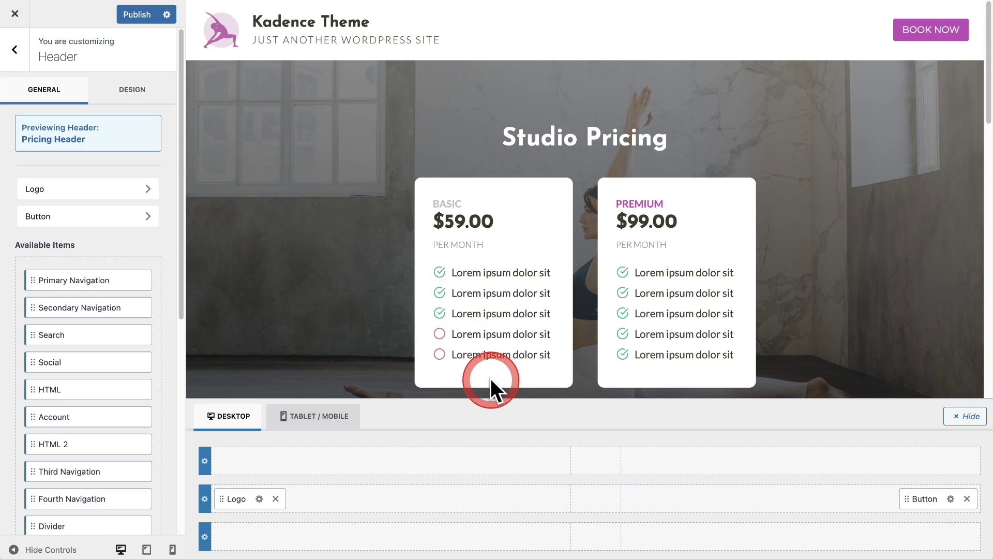
left_click(138, 19)
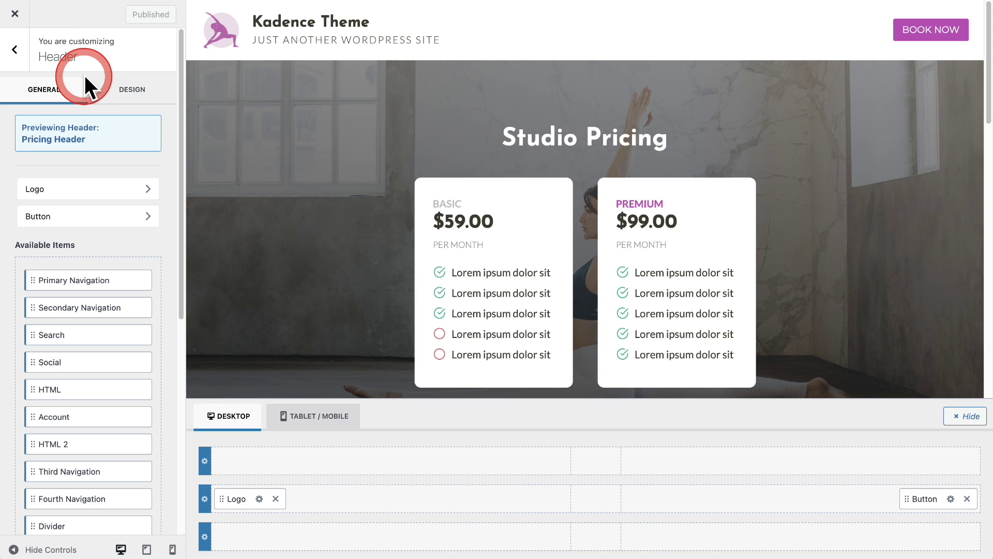
Enable the Pricing Header in the conditional header settings and publish the change.
scroll(84, 75, "down", 5)
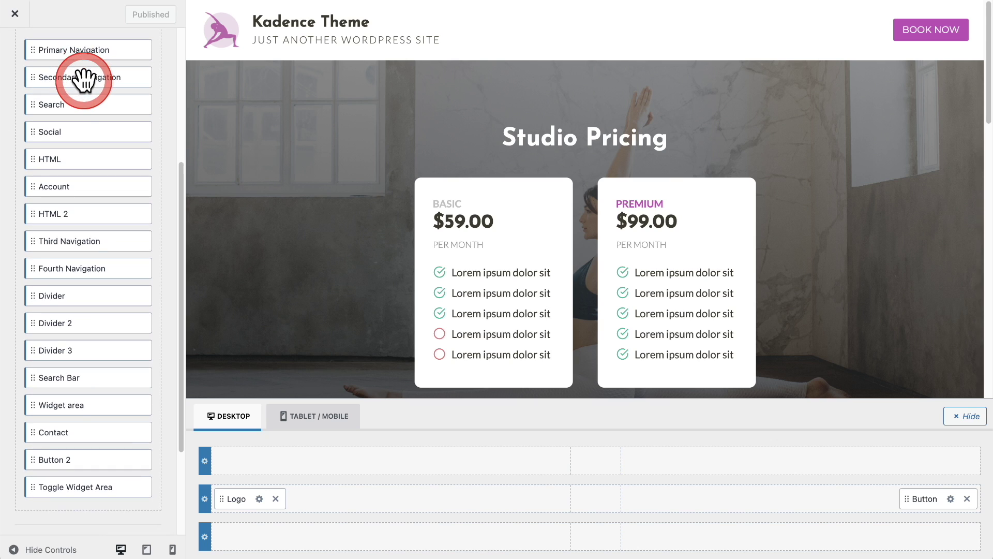
scroll(85, 79, "down", 3)
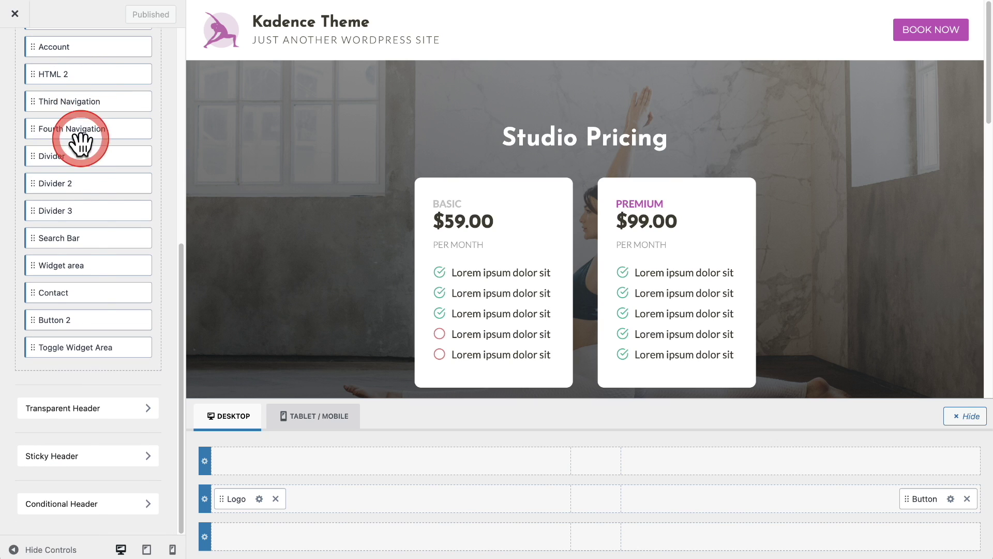
left_click(91, 504)
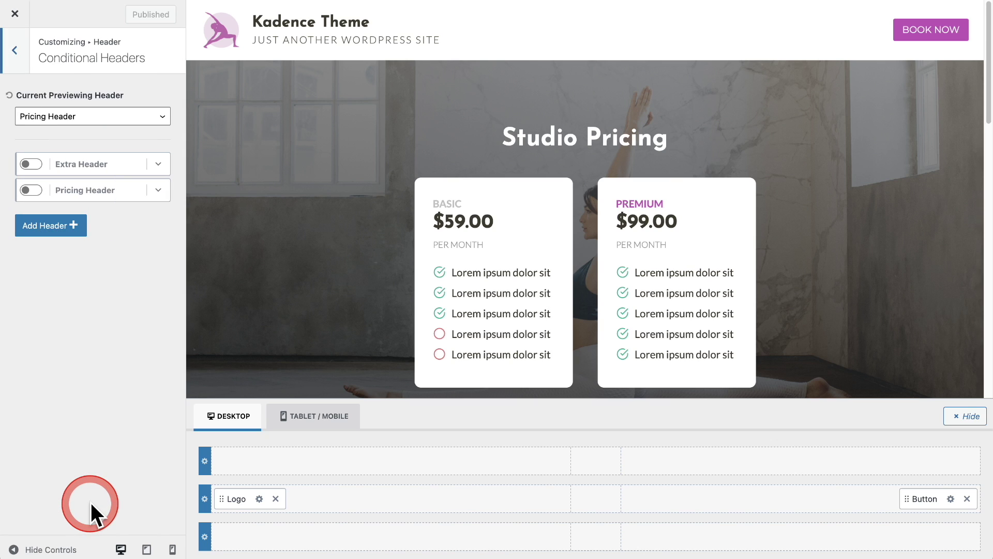
left_click(30, 191)
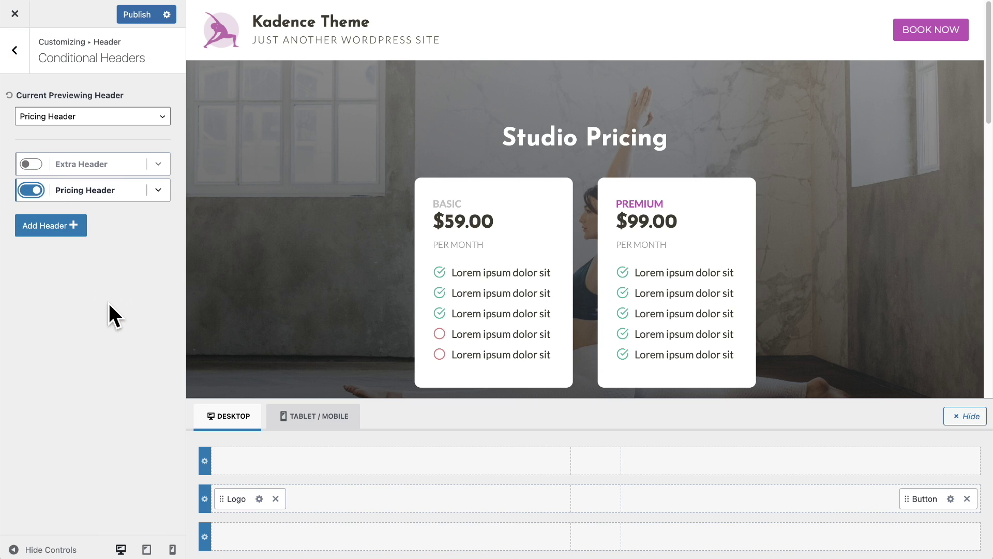
left_click(144, 12)
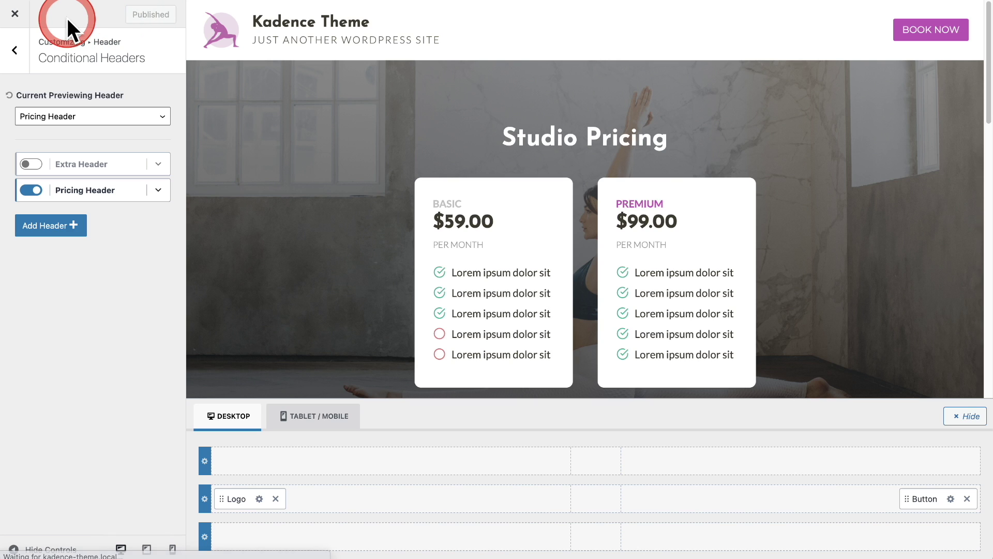
Exit the customizer and view the Pricing page on the live site to check its header.
left_click(23, 14)
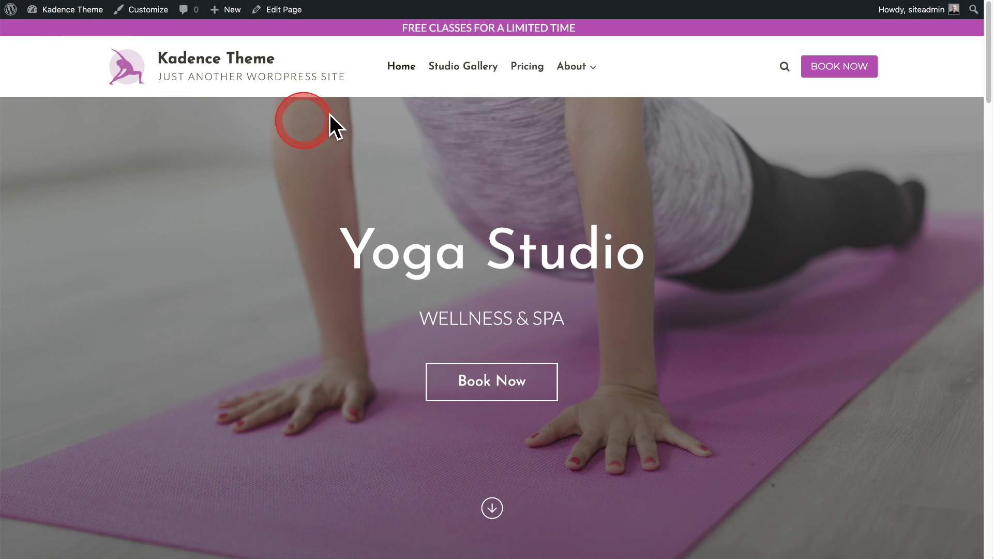
left_click(529, 68)
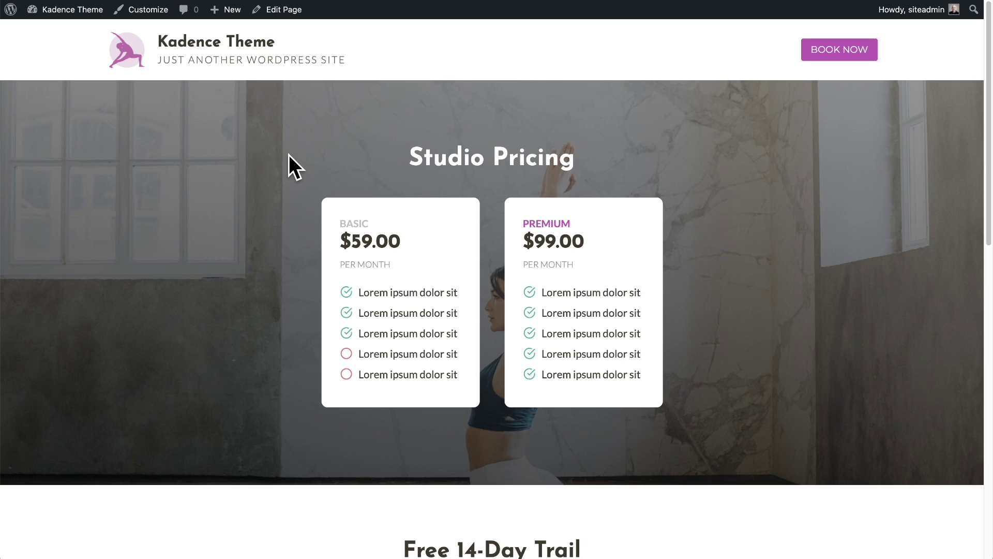
Open the conditional header settings in the customizer and switch the previewed header to Default.
left_click(150, 14)
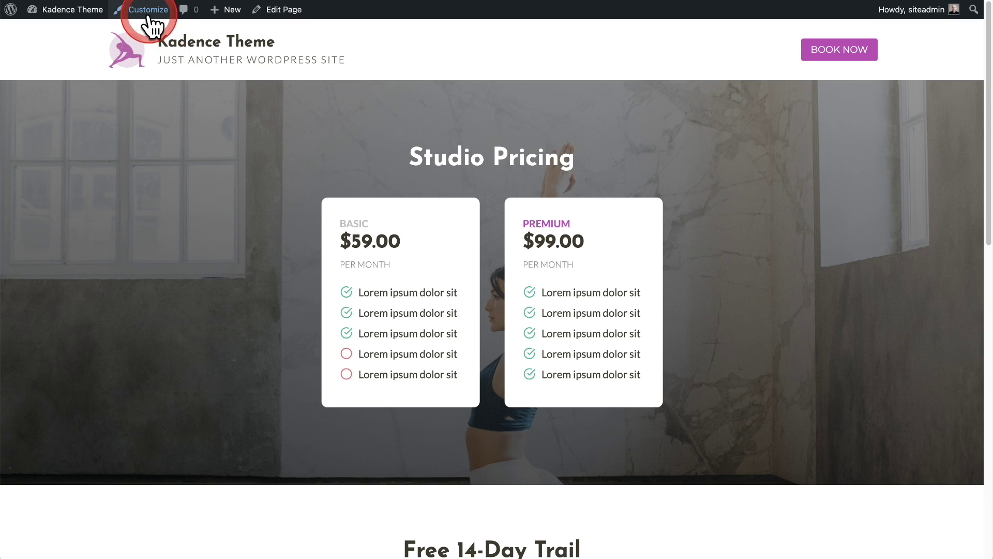
left_click(98, 171)
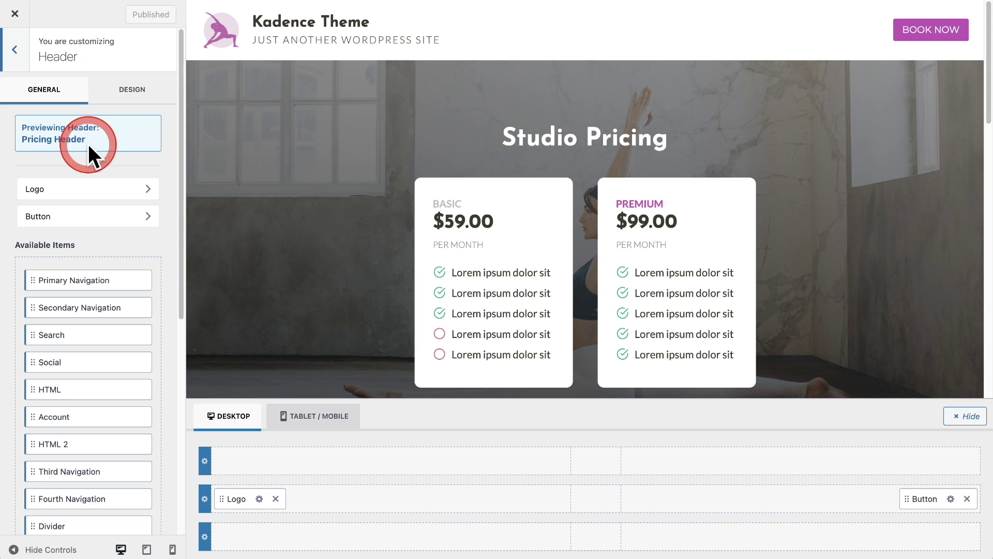
scroll(88, 144, "down", 7)
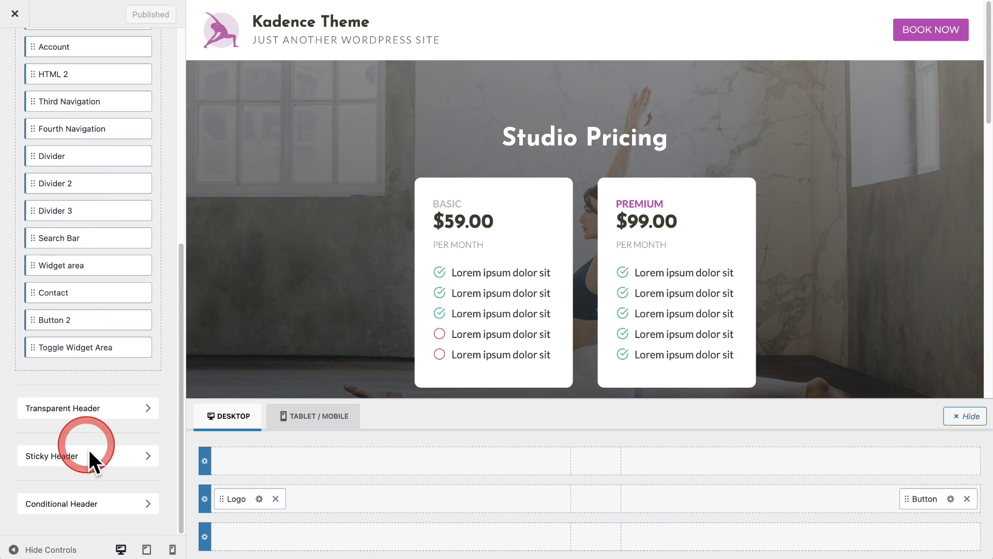
left_click(86, 503)
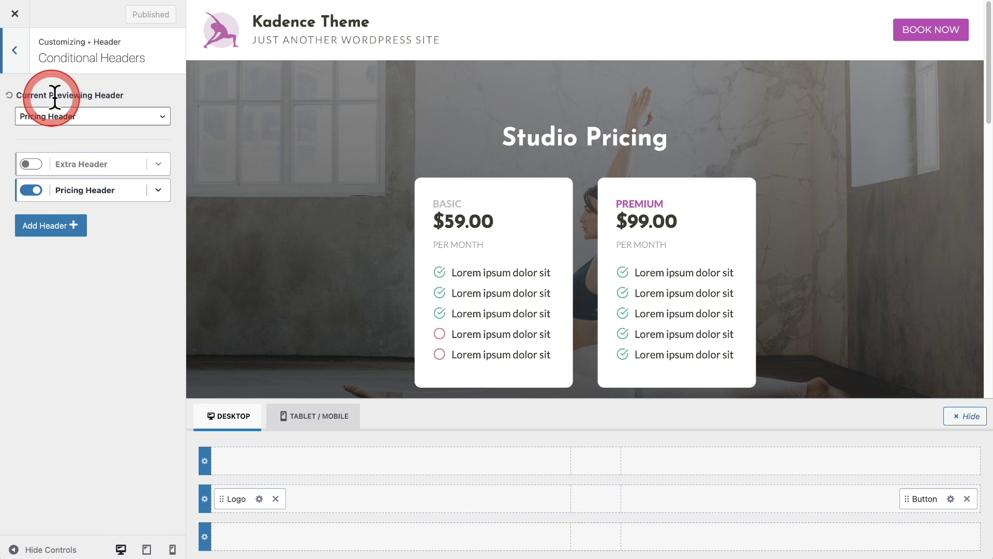
left_click(113, 118)
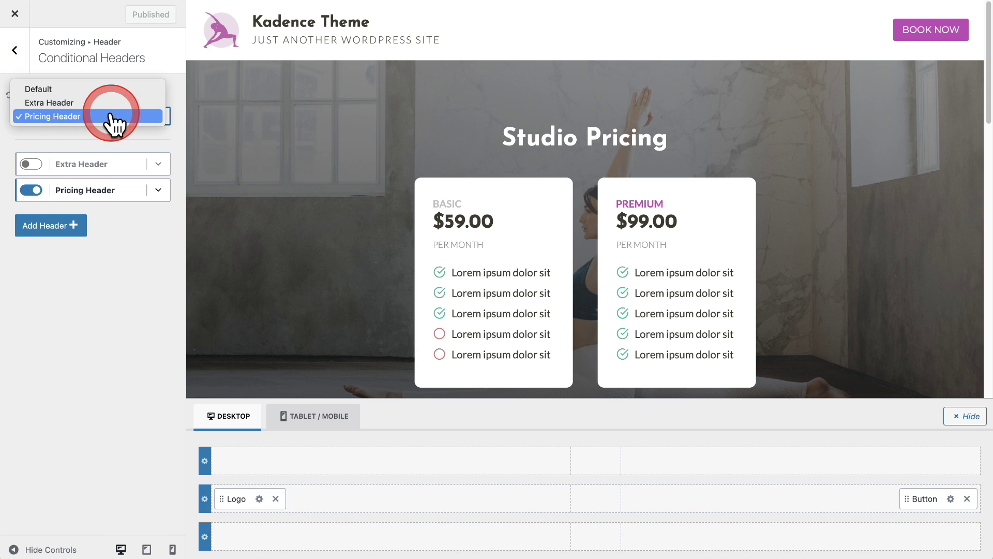
left_click(101, 90)
Remove the unused Extra Header from the conditional headers and publish the change.
left_click(74, 141)
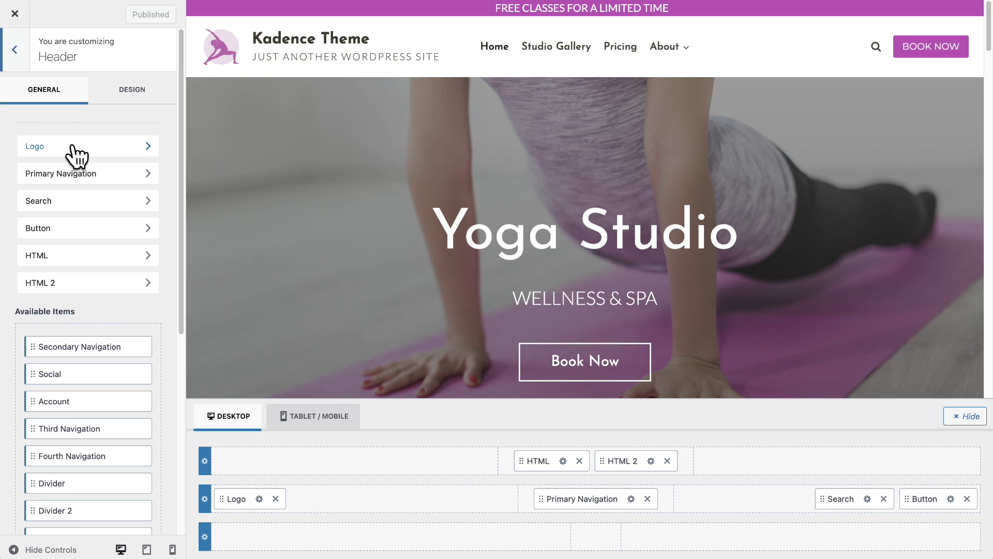
scroll(78, 150, "down", 6)
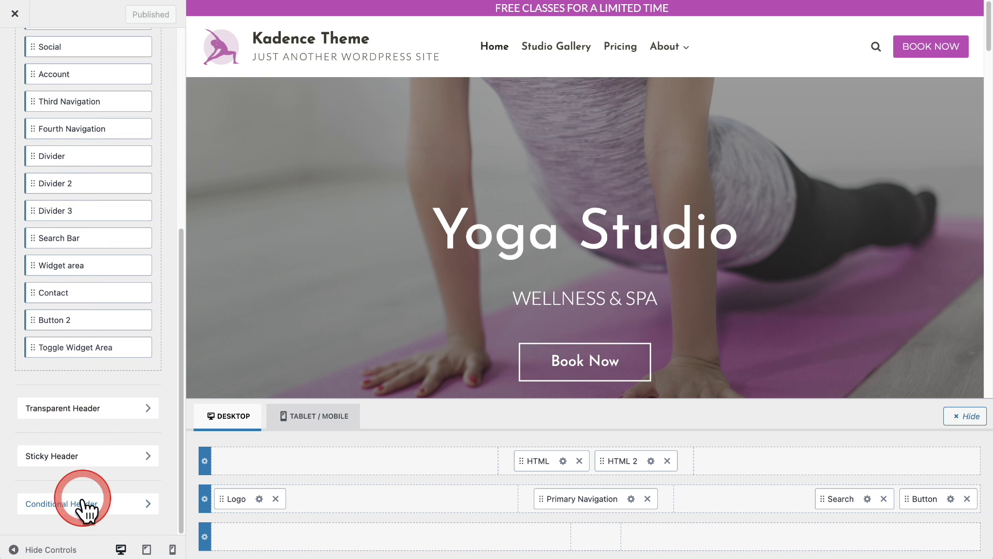
left_click(83, 504)
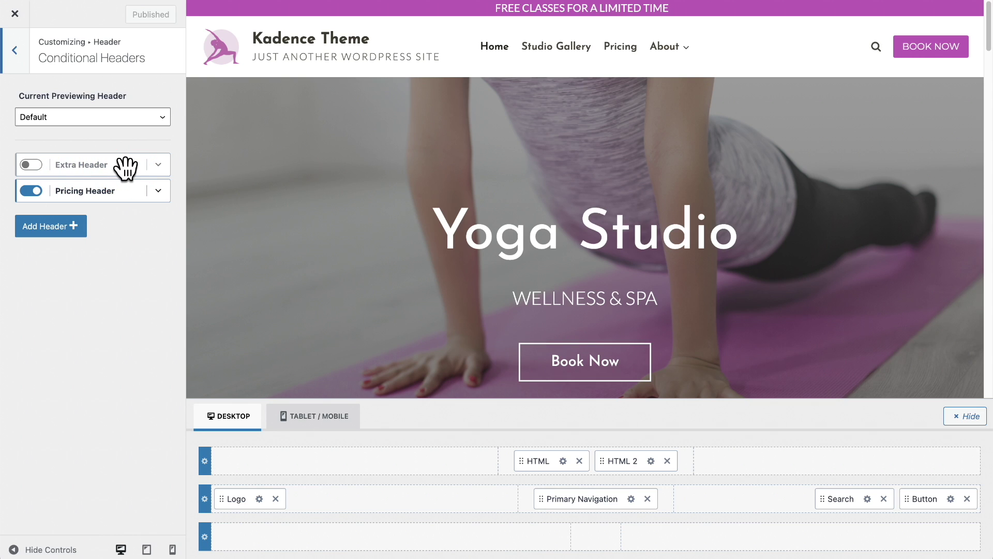
left_click(158, 165)
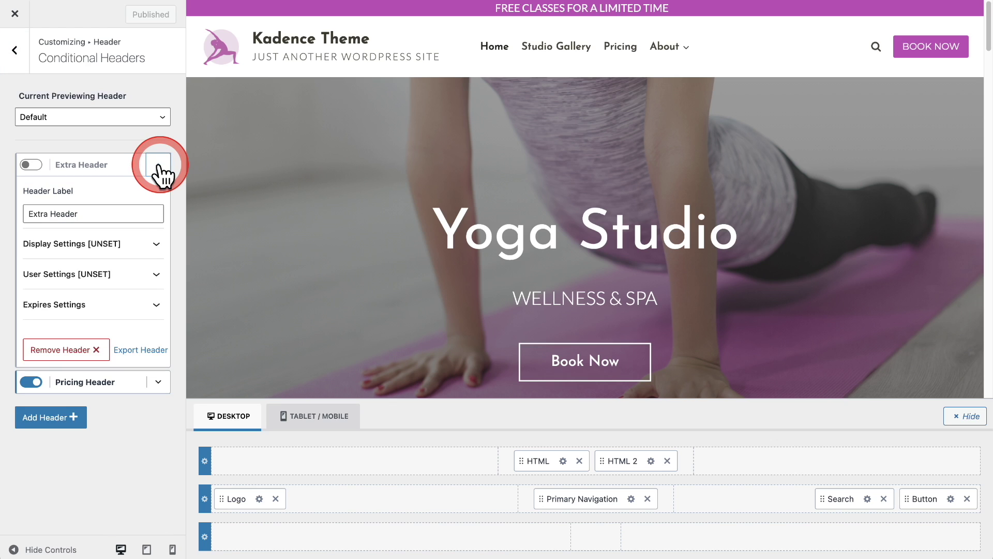
left_click(75, 353)
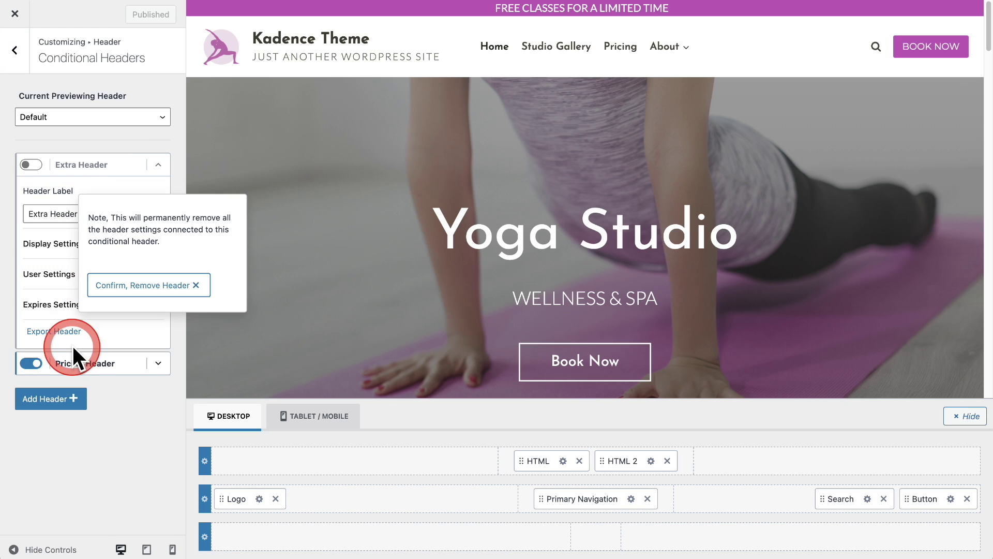
left_click(136, 285)
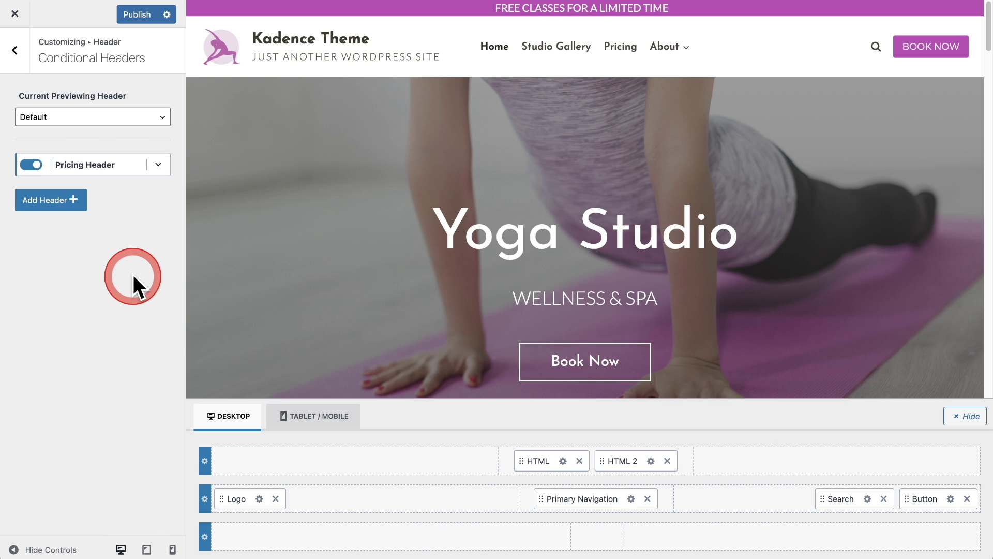
left_click(158, 149)
left_click(134, 15)
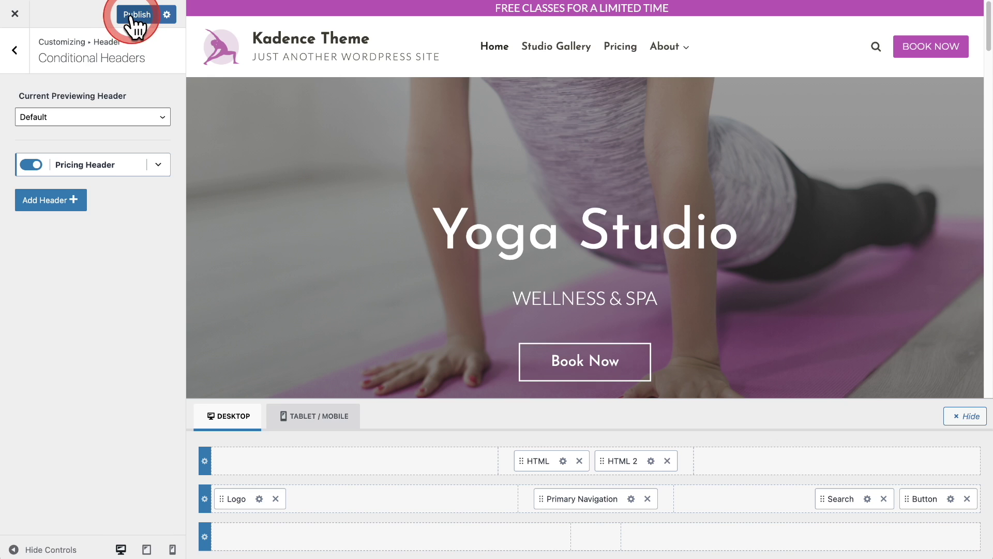
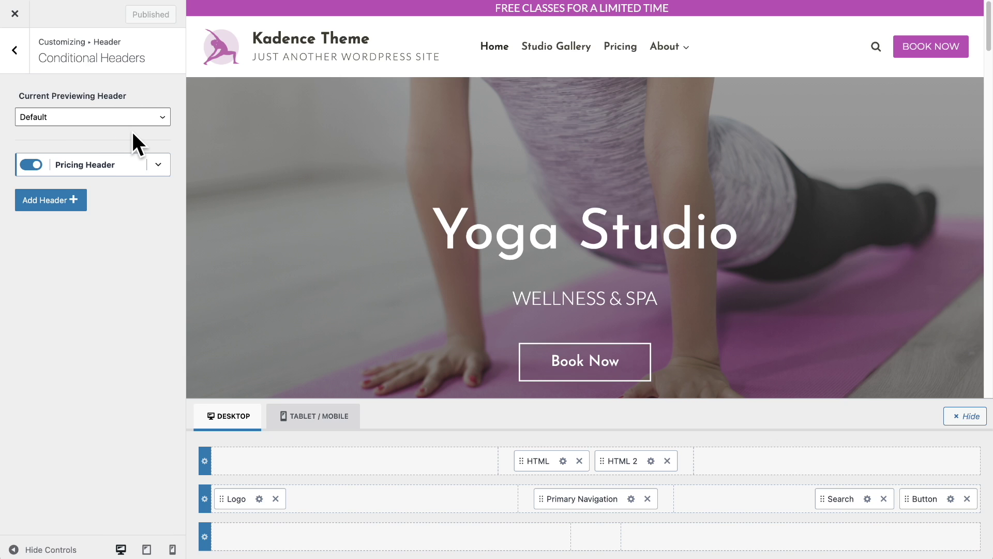
Export the Pricing Header to a file and collapse its settings.
left_click(158, 167)
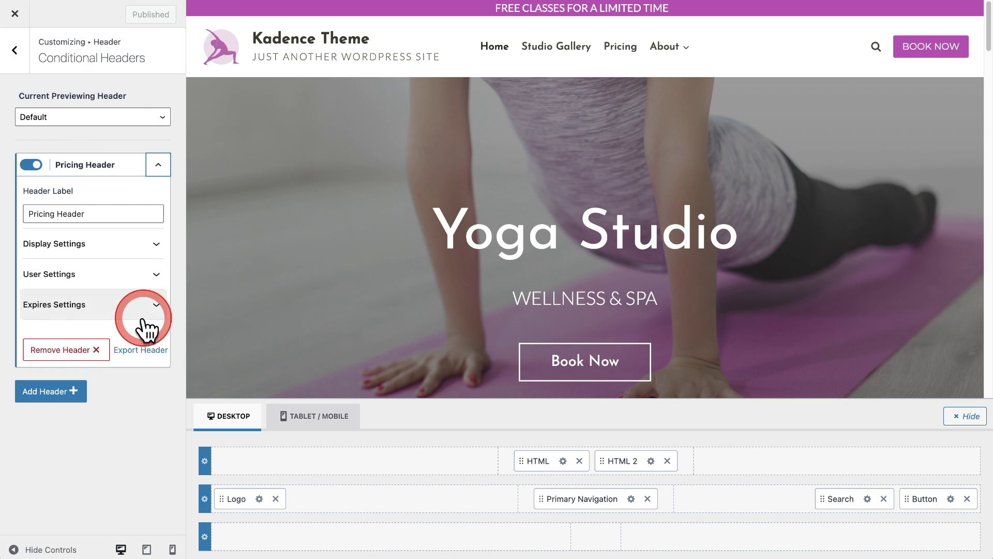
left_click(139, 352)
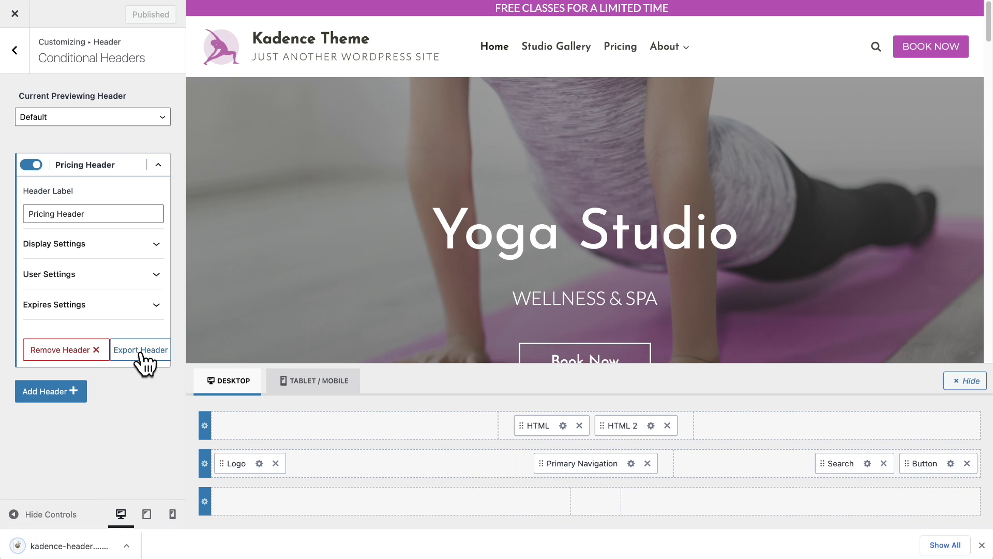
left_click(77, 546)
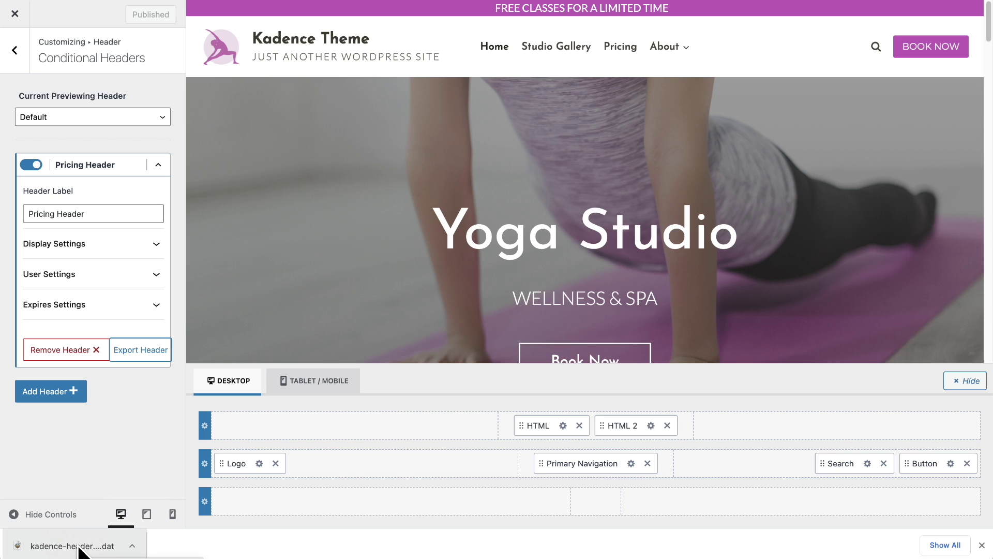
left_click(161, 166)
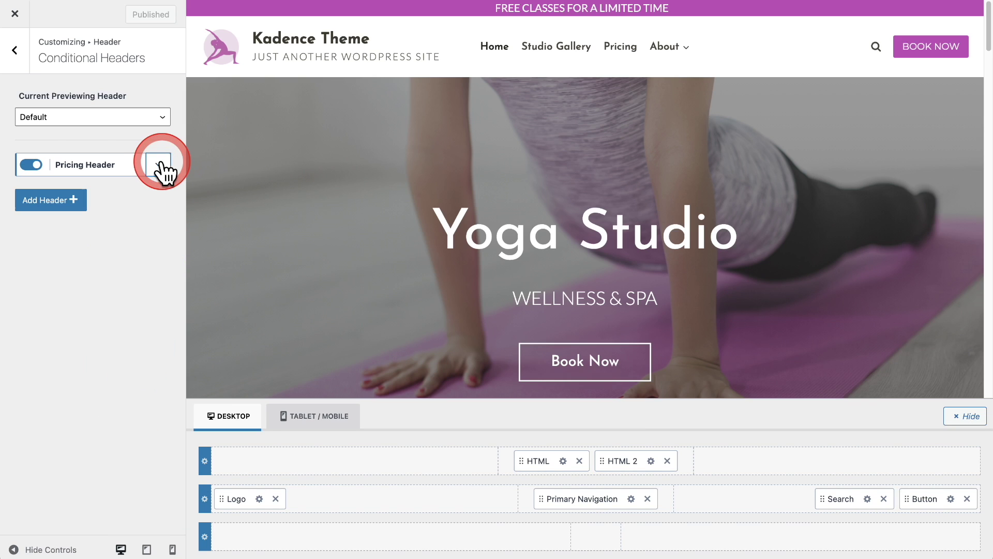
left_click(138, 222)
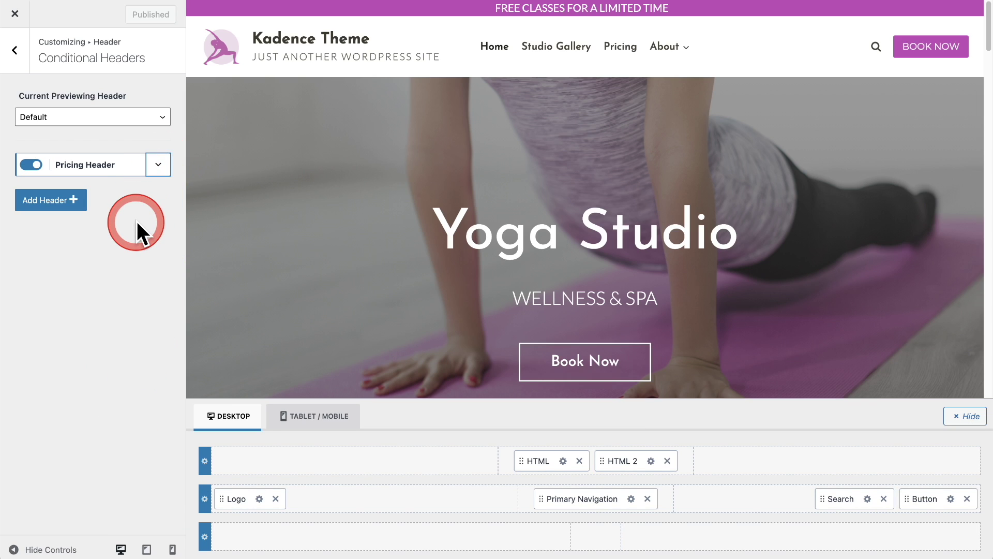
Add a new conditional header by importing the exported Kadence header .dat file.
left_click(44, 206)
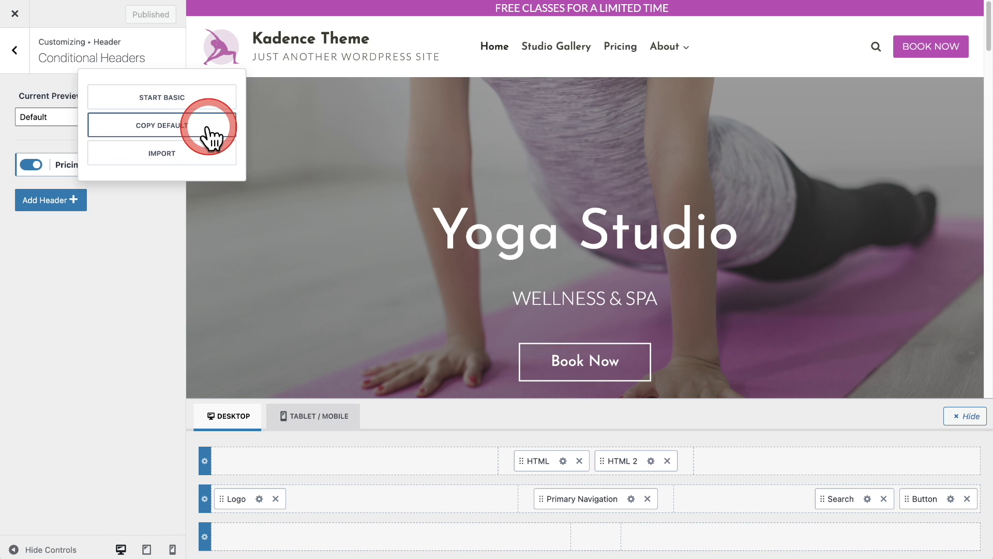
left_click(195, 161)
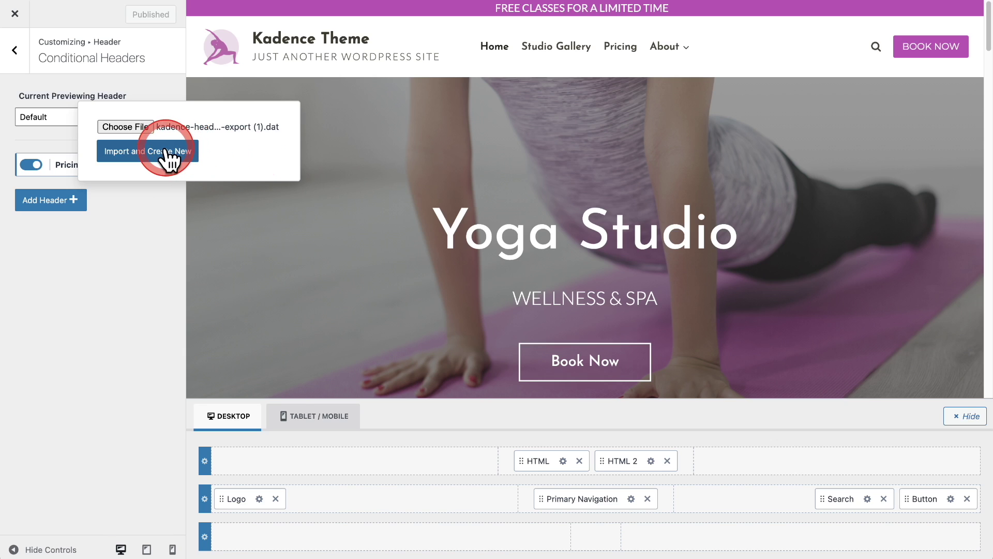
left_click(167, 151)
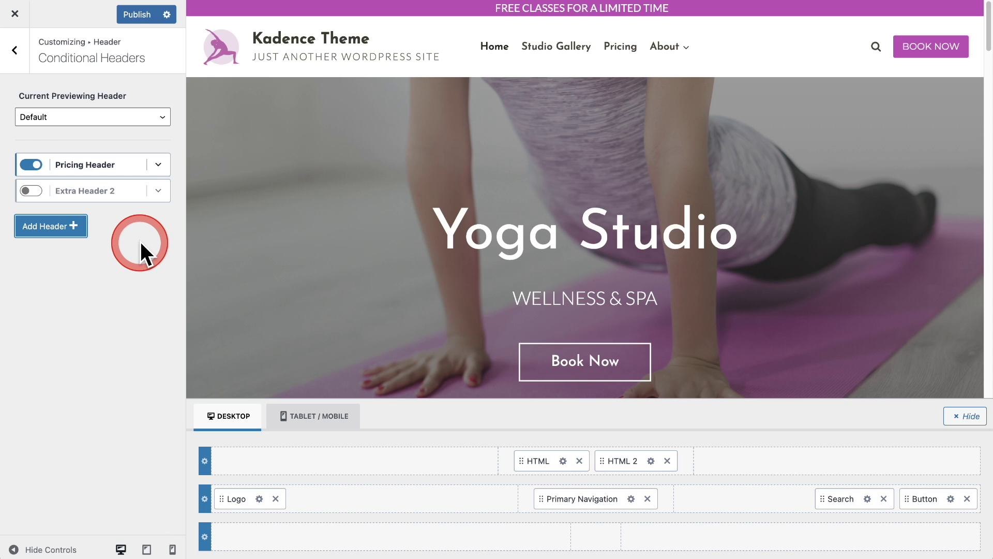
Look over the settings of the imported Extra Header 2 and publish the conditional header changes.
left_click(158, 192)
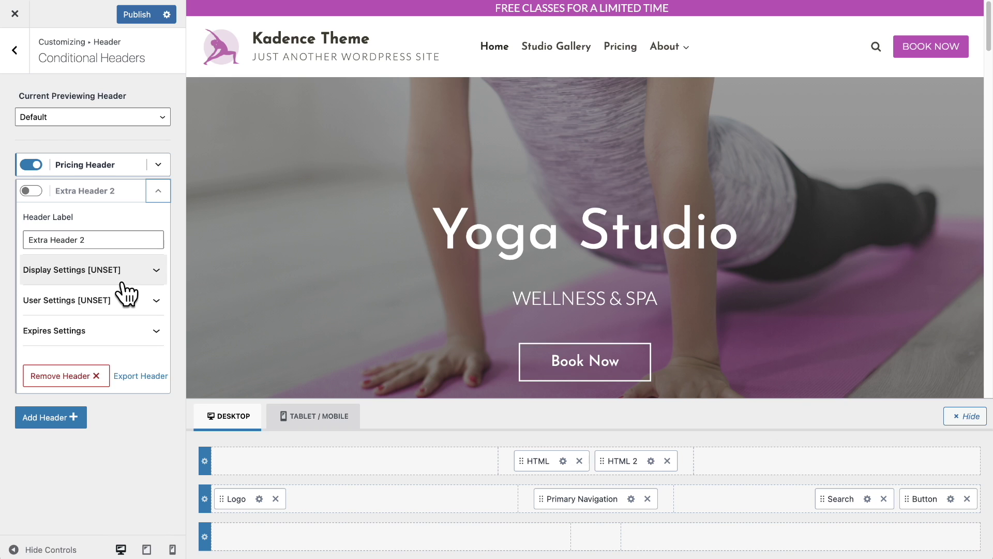
left_click(158, 191)
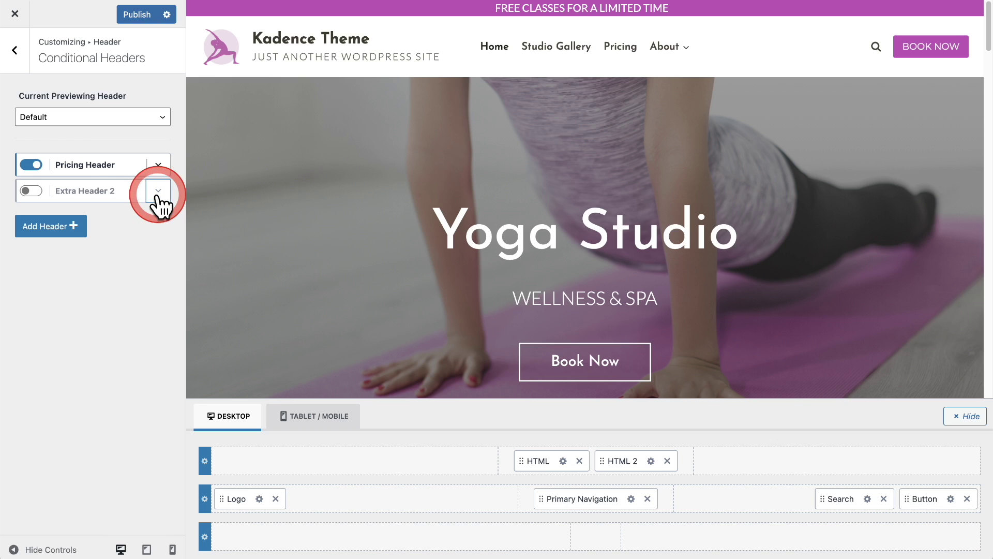
left_click(141, 243)
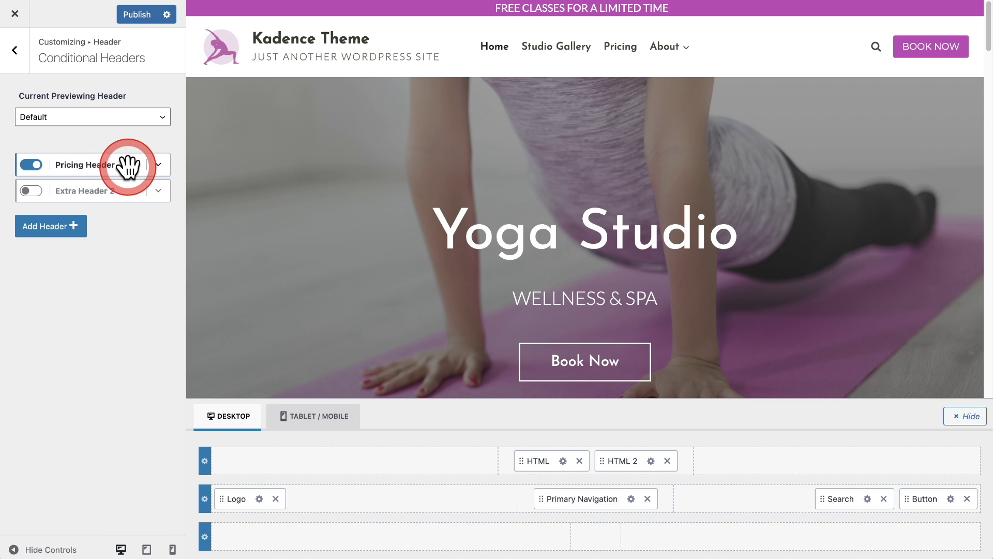
mouse_move(128, 166)
left_mouse_down()
mouse_move(129, 195)
mouse_move(126, 169)
left_mouse_up()
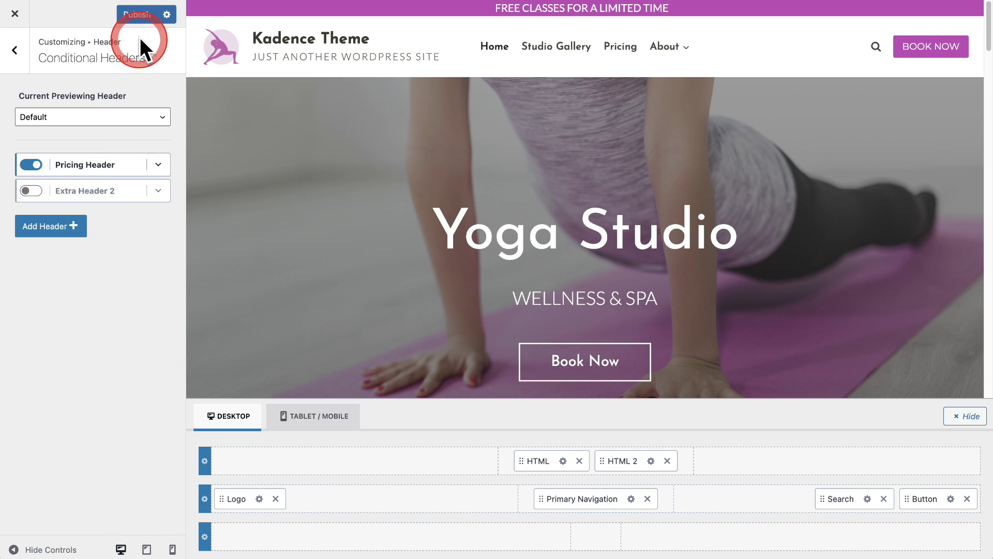
left_click(137, 15)
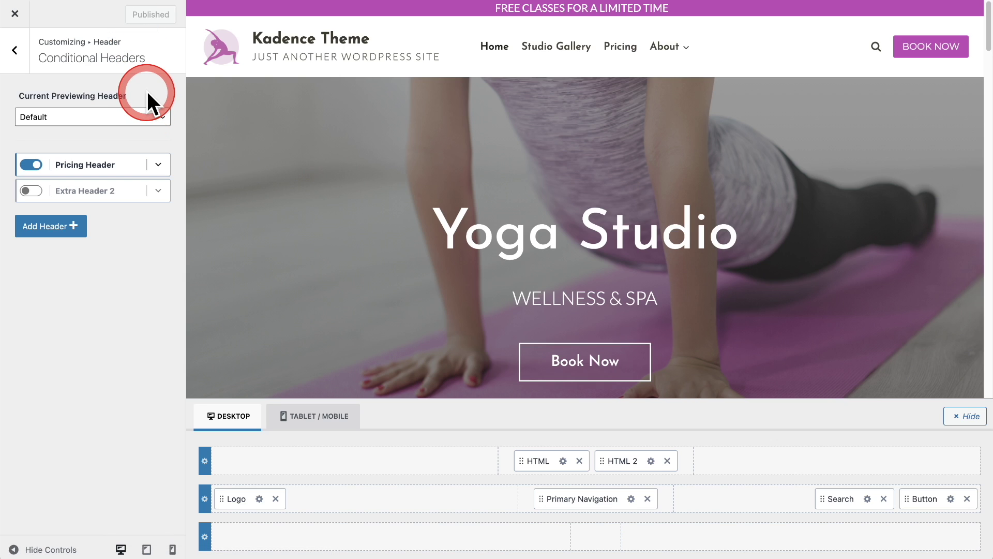